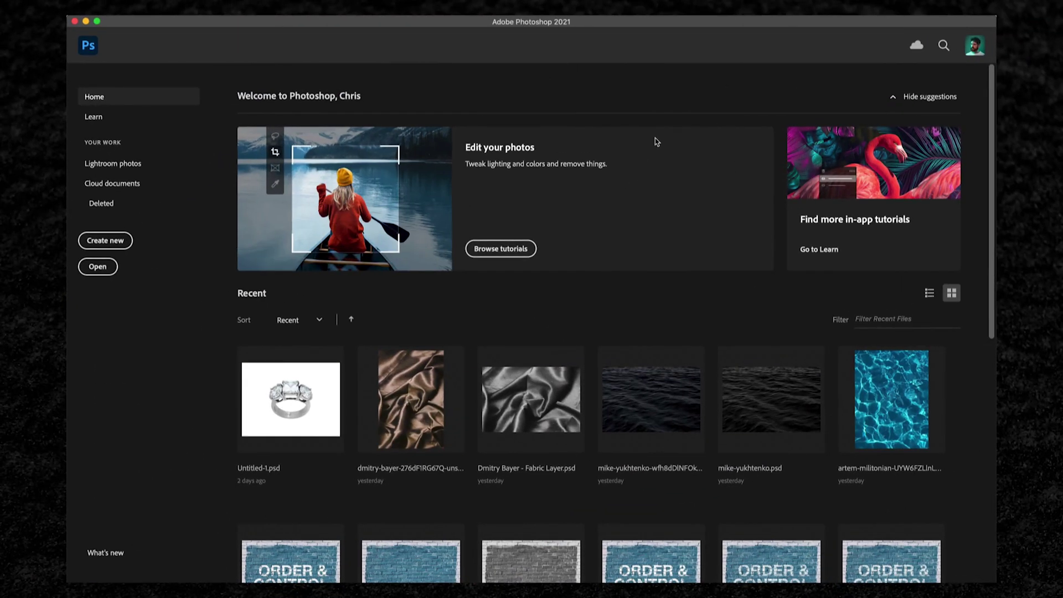
Step: Open the crumpled paper jpg from Finder's Assets folder in Adobe Photoshop 2021
{"action": "left_click", "coordinate": [119, 563]}
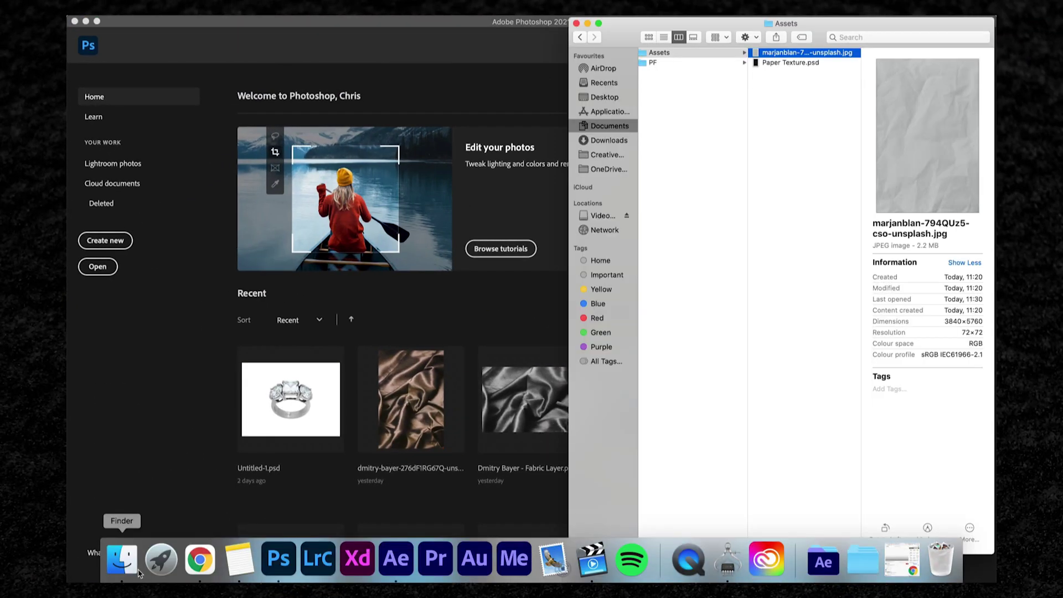
{"action": "right_click", "coordinate": [845, 57]}
{"action": "mouse_move", "coordinate": [660, 71]}
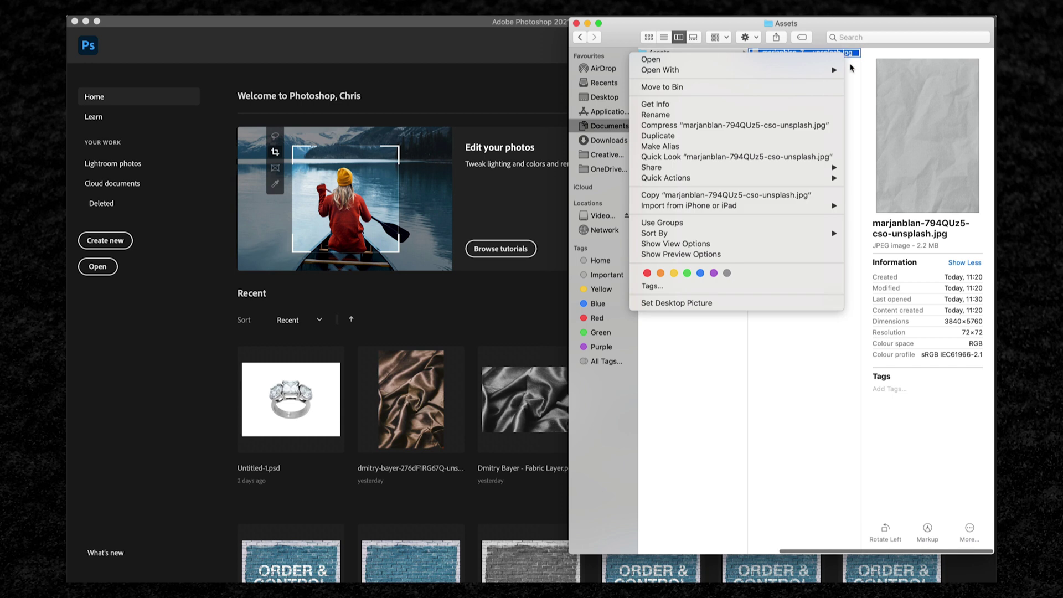
{"action": "left_click", "coordinate": [891, 101]}
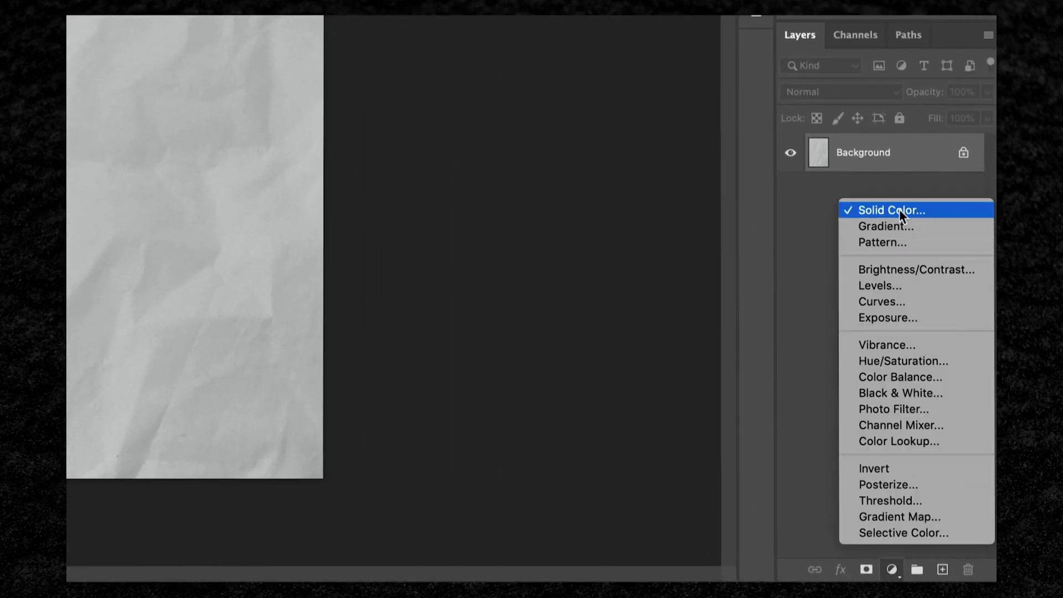
Step: Add a black Solid Color fill layer and blend Layer 0 over it in Hard Light
{"action": "left_click", "coordinate": [900, 210]}
{"action": "left_click", "coordinate": [541, 93]}
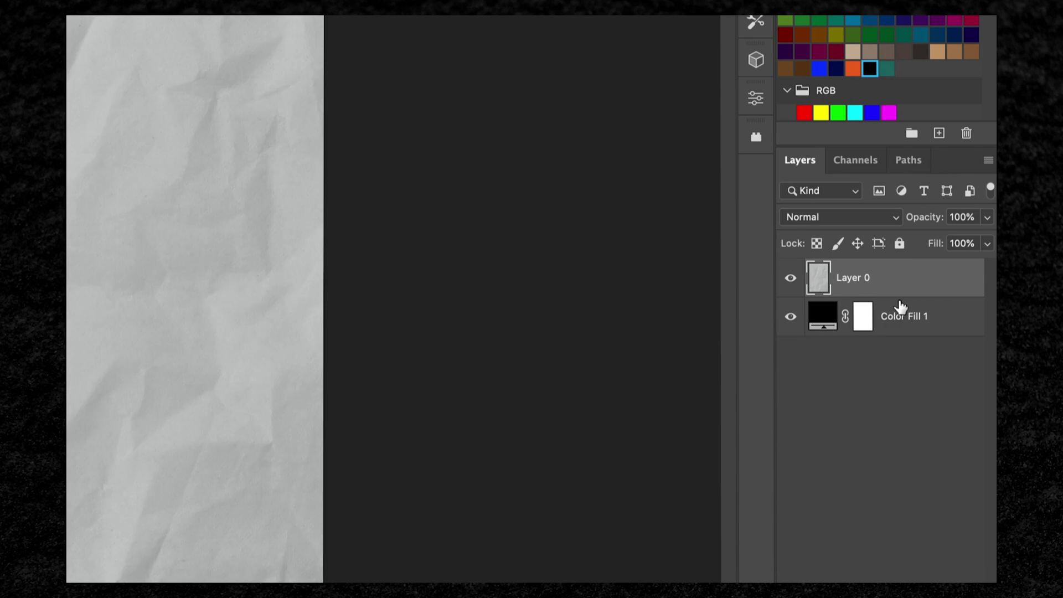
{"action": "left_click", "coordinate": [854, 218]}
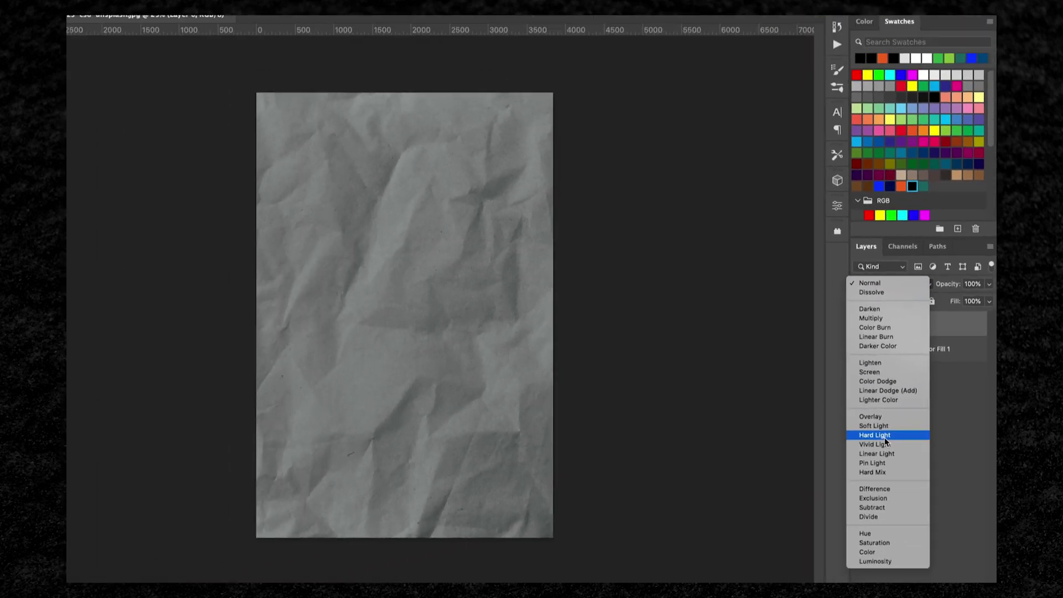
{"action": "left_click", "coordinate": [886, 438]}
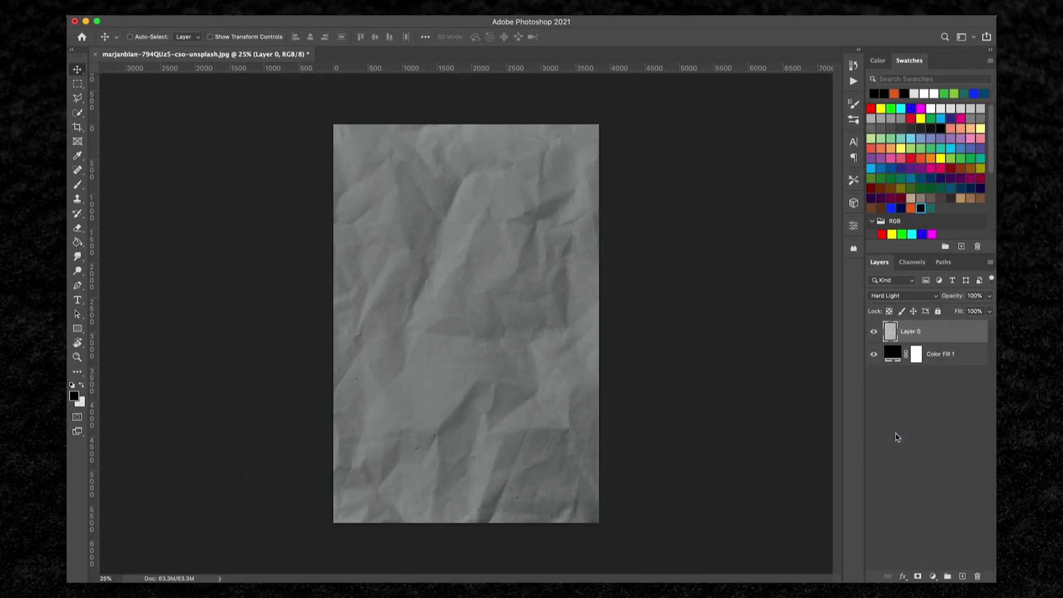
{"action": "left_click", "coordinate": [877, 333]}
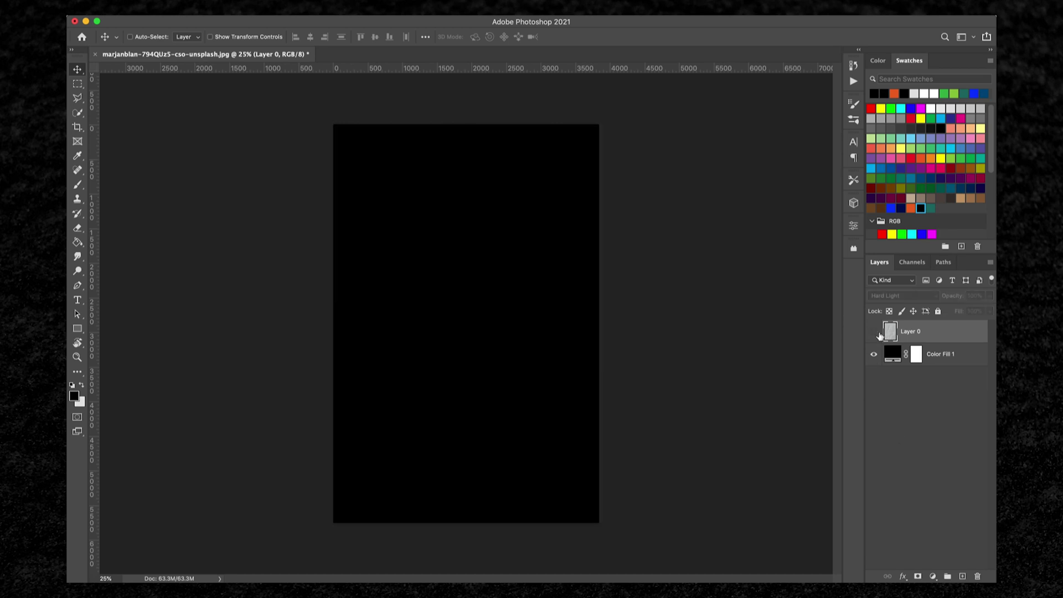
{"action": "left_click", "coordinate": [874, 333]}
{"action": "left_click", "coordinate": [874, 332]}
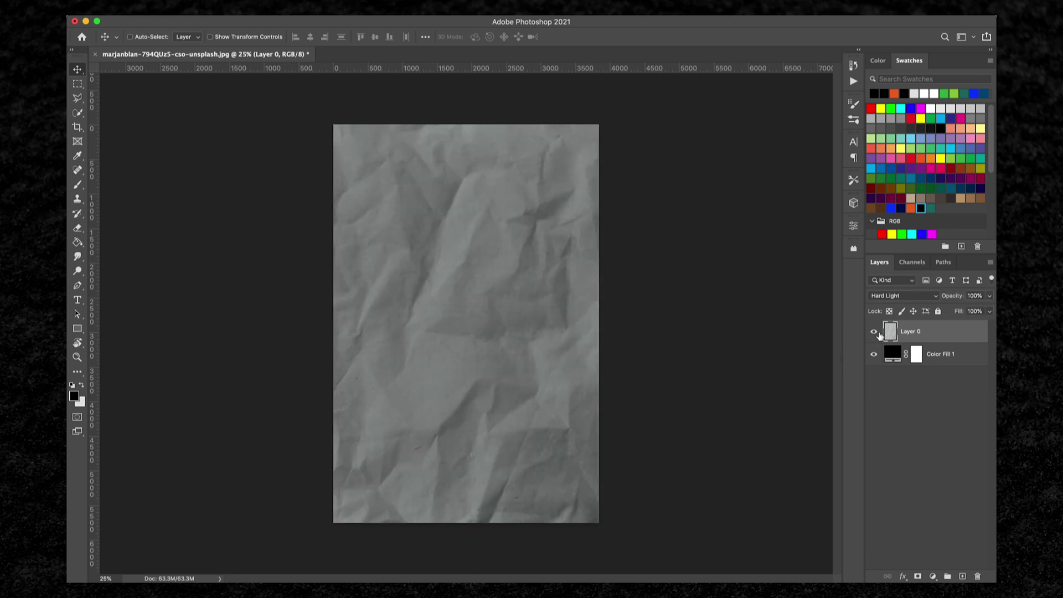
Step: Add a Curves adjustment layer and pull the curve down to darken the paper
{"action": "left_click", "coordinate": [933, 576]}
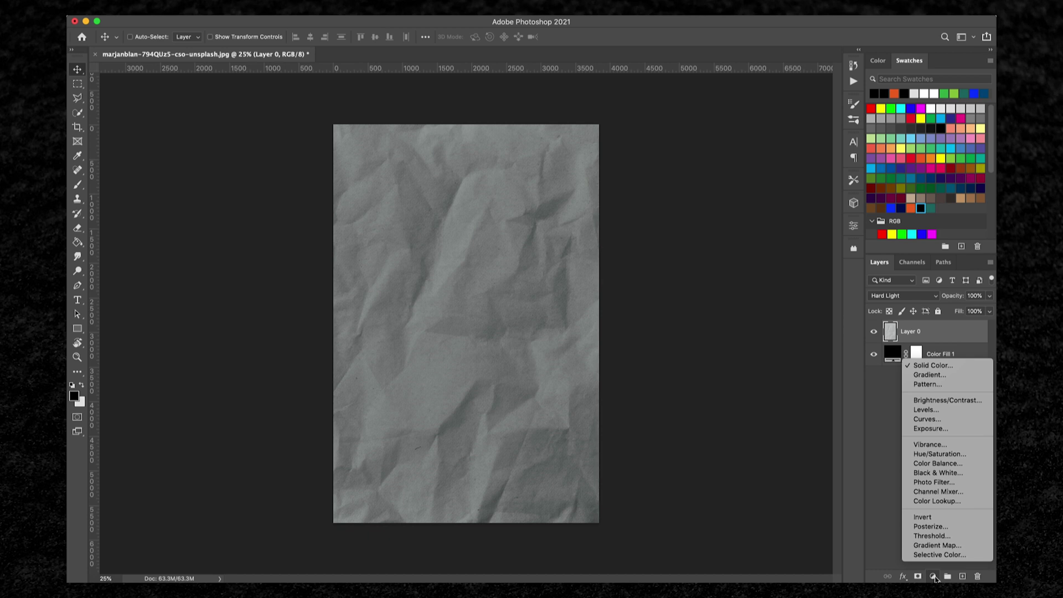
{"action": "left_click", "coordinate": [924, 418]}
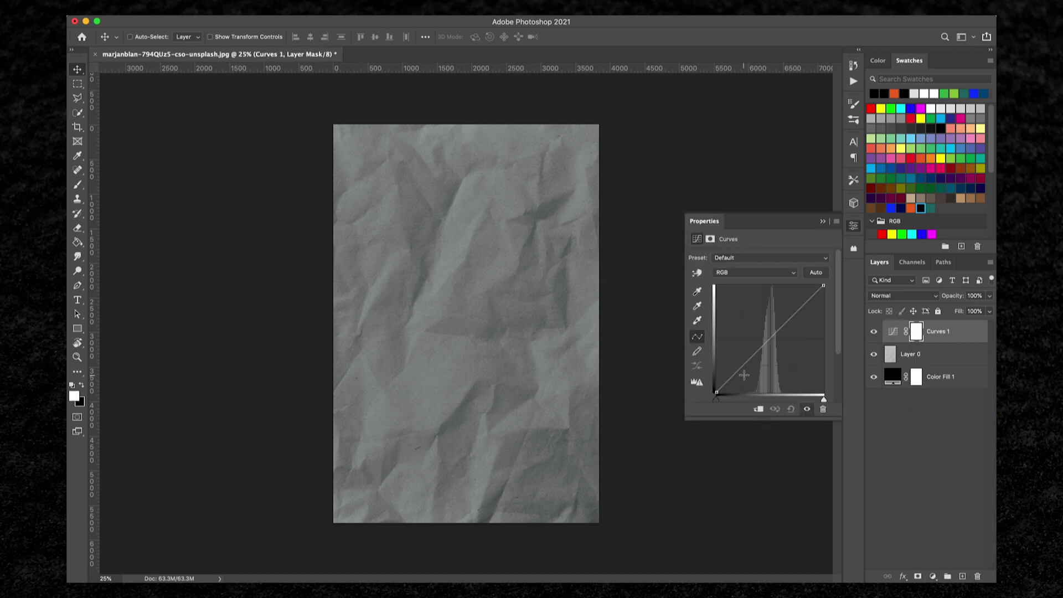
{"action": "left_click_drag", "start_coordinate": [742, 365], "coordinate": [752, 381]}
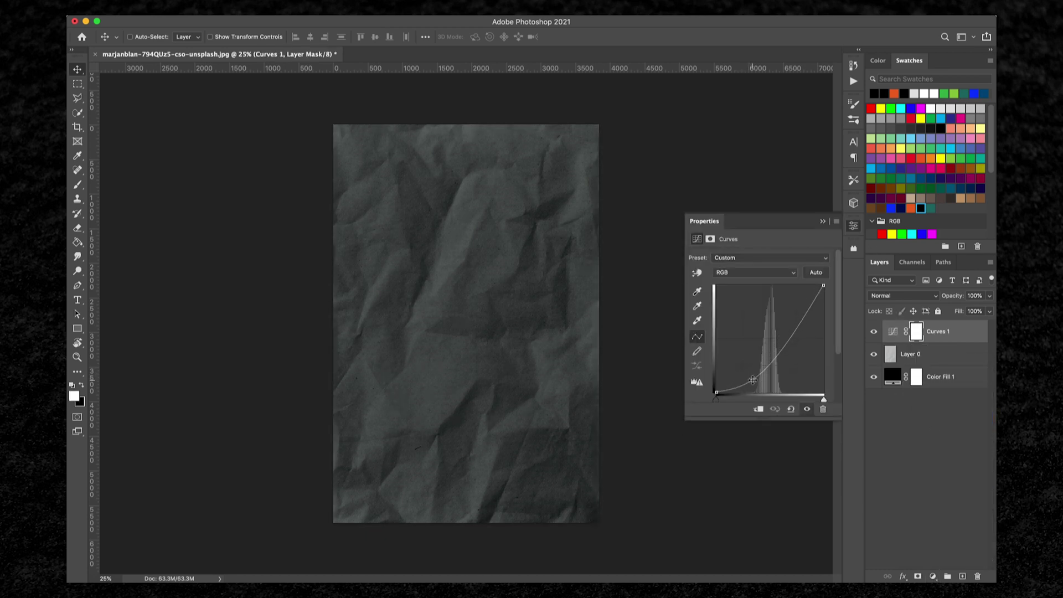
{"action": "left_click_drag", "start_coordinate": [799, 334], "coordinate": [799, 322]}
{"action": "left_click", "coordinate": [789, 356]}
{"action": "left_click_drag", "start_coordinate": [753, 381], "coordinate": [770, 388]}
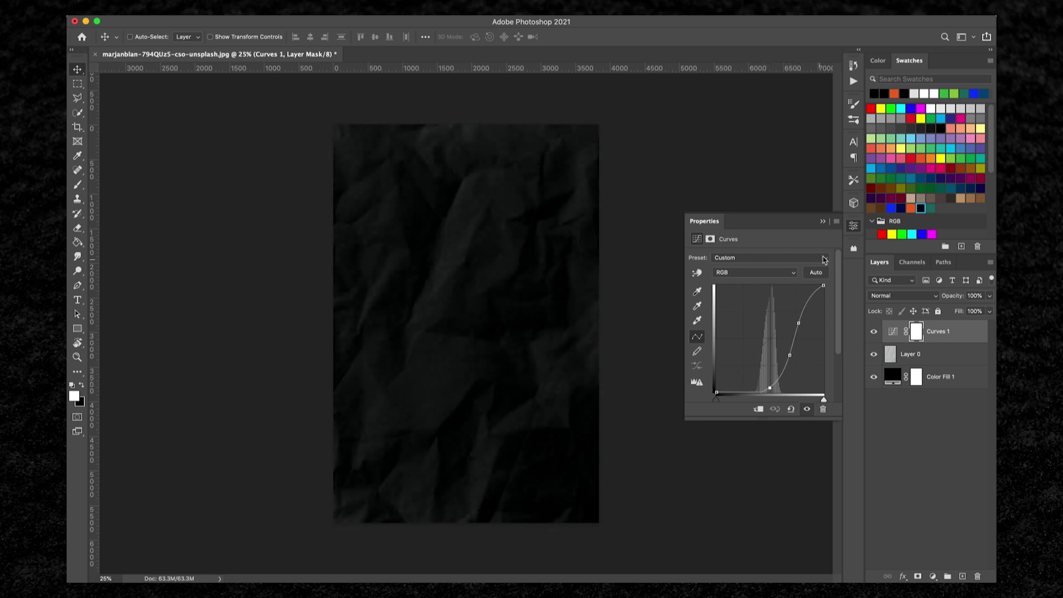
{"action": "left_click", "coordinate": [962, 339]}
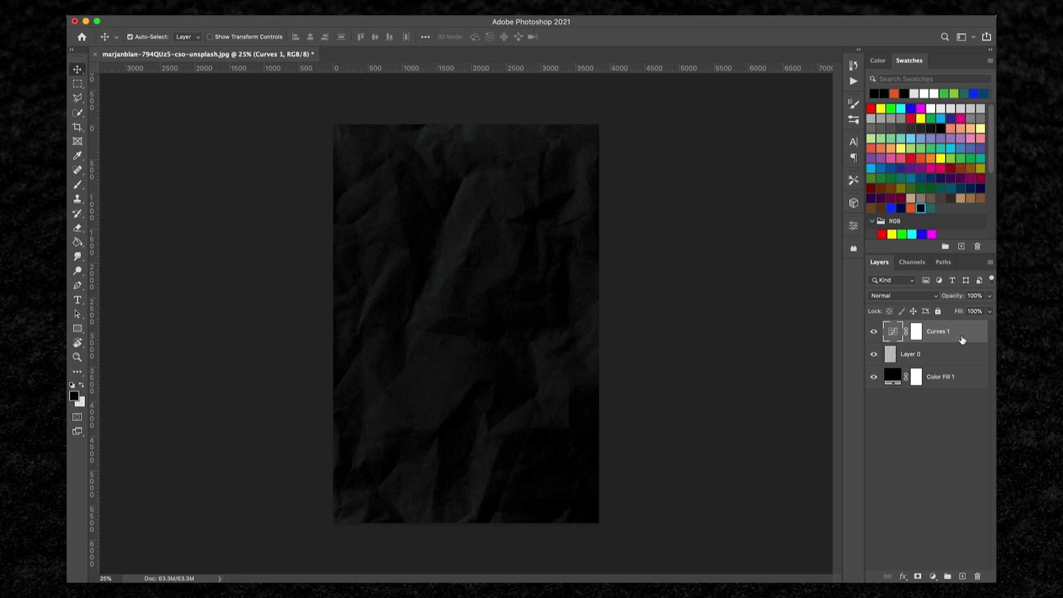
Step: Stamp all visible layers into a new merged Layer 1 with Cmd+Opt+Shift+E
{"action": "key", "text": "super+alt+shift+e"}
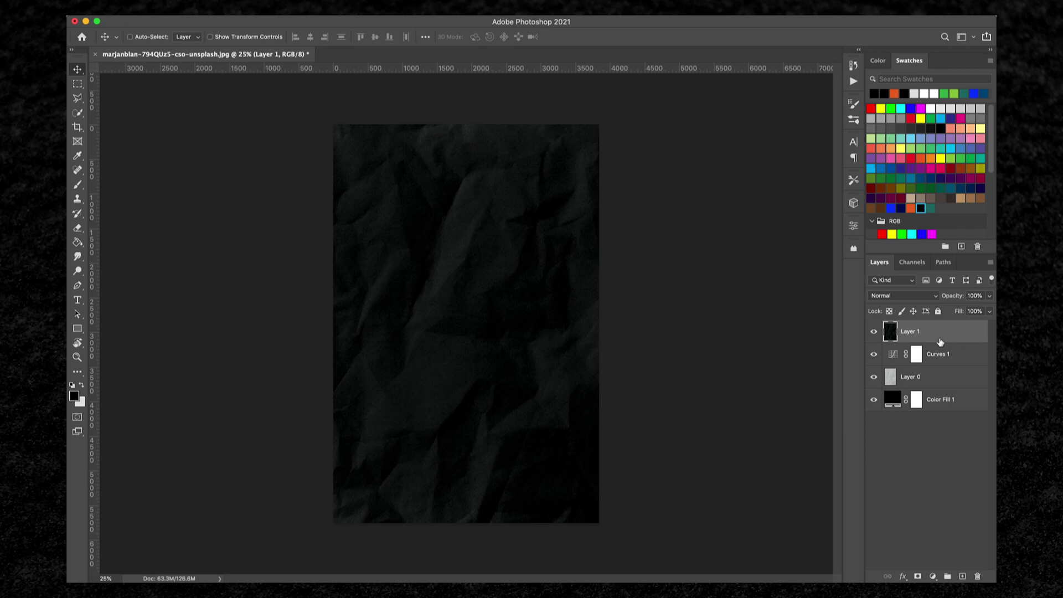
{"action": "key", "text": "super+z"}
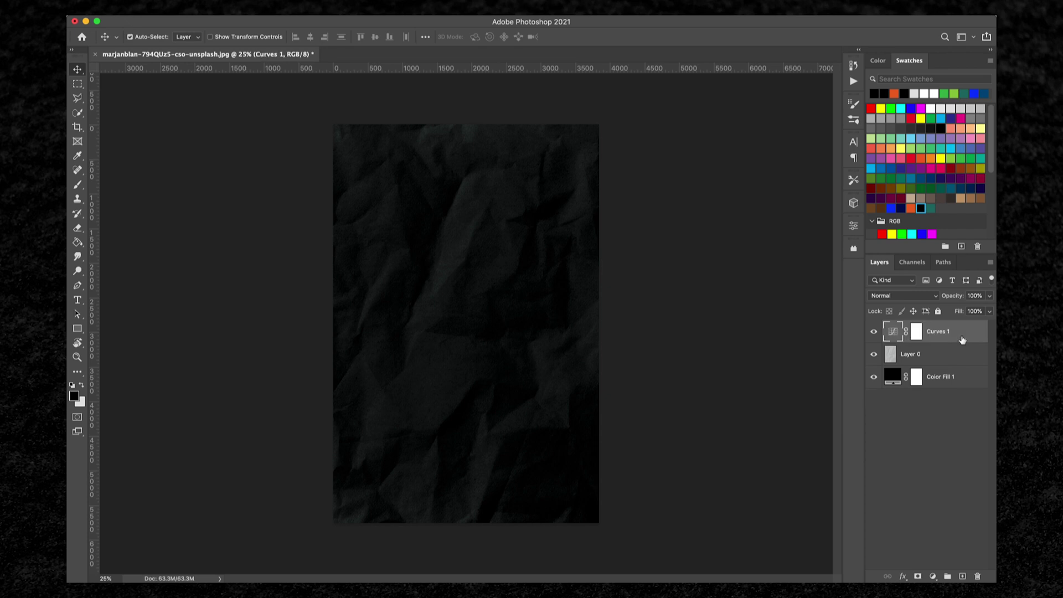
{"action": "key", "text": "super+alt+shift+e"}
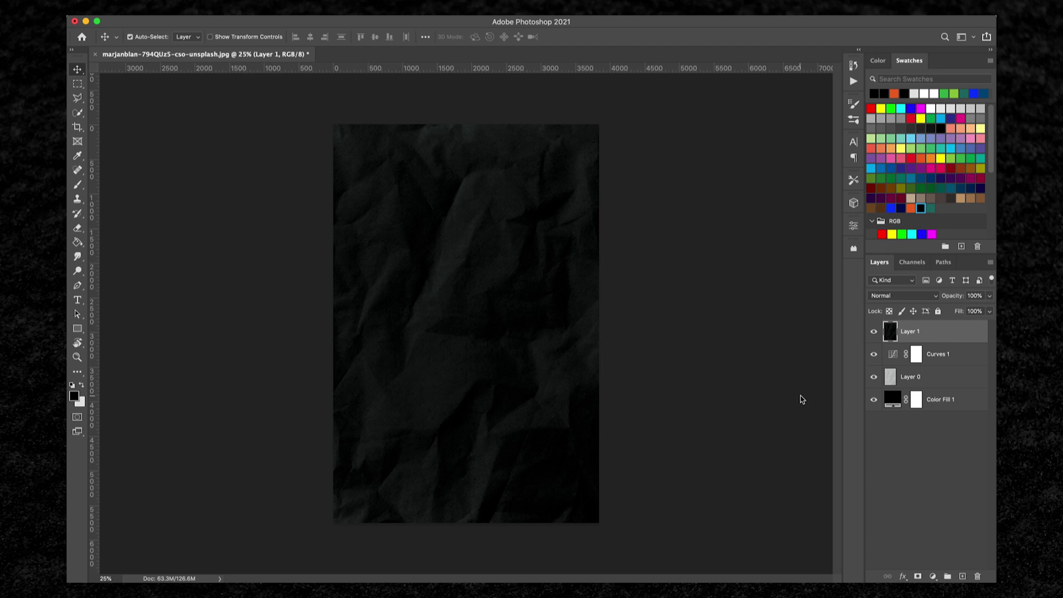
Step: Apply Camera Raw grain of 65 with size 45 to the merged layer
{"action": "key", "text": "super+shift+a"}
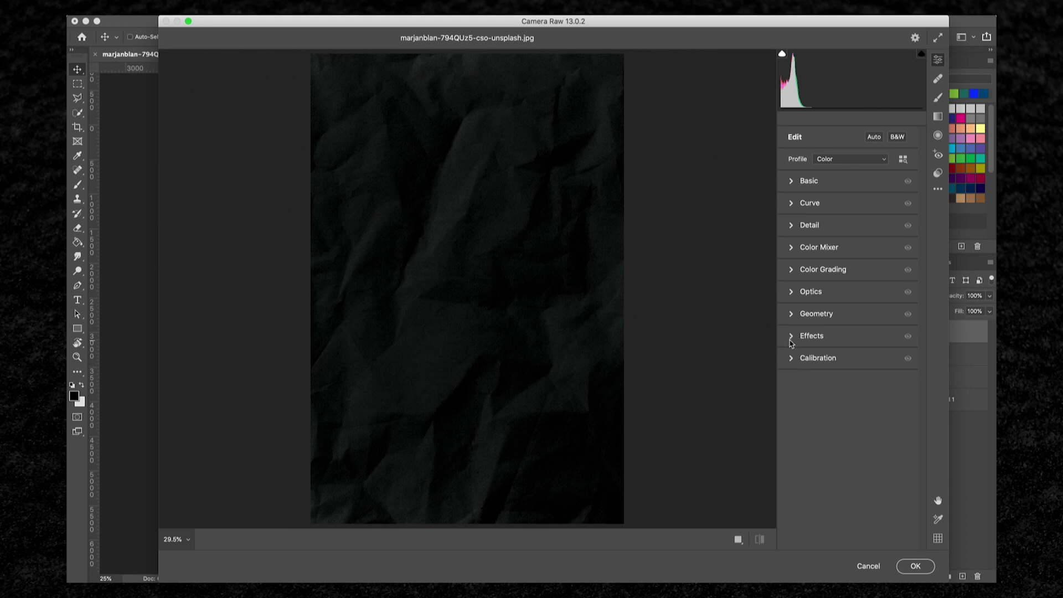
{"action": "left_click", "coordinate": [792, 337]}
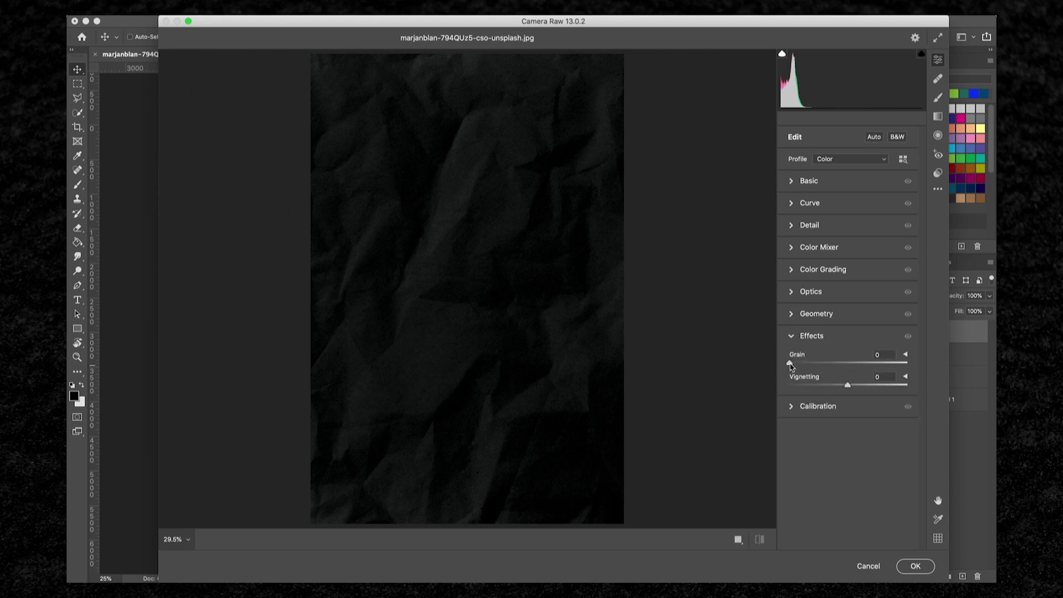
{"action": "left_click_drag", "start_coordinate": [790, 364], "coordinate": [861, 363]}
{"action": "left_click", "coordinate": [906, 355]}
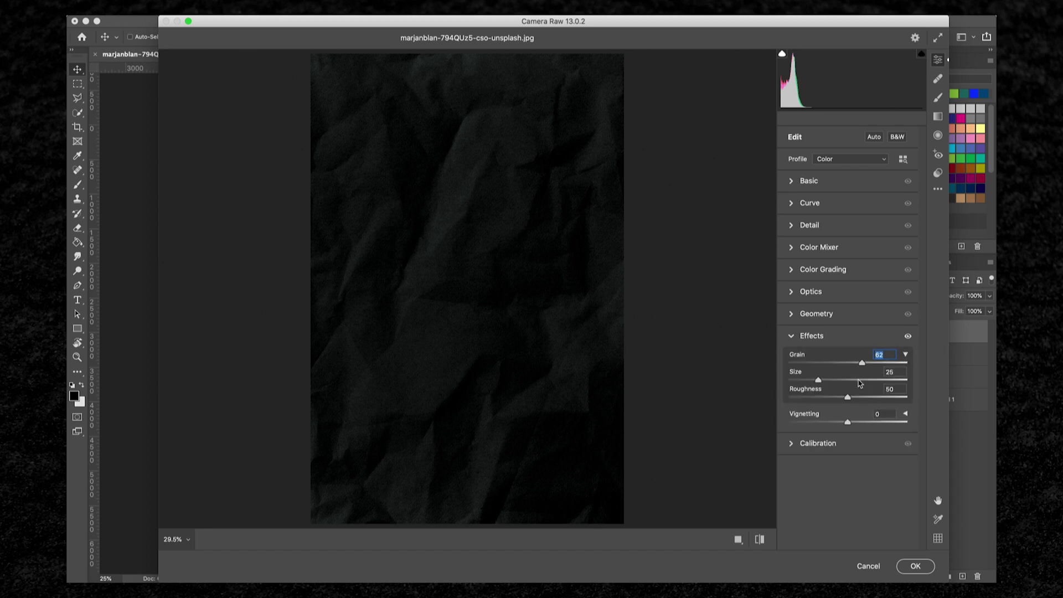
{"action": "mouse_move", "coordinate": [820, 382]}
{"action": "left_mouse_down"}
{"action": "mouse_move", "coordinate": [865, 366]}
{"action": "mouse_move", "coordinate": [848, 383]}
{"action": "left_mouse_up"}
{"action": "left_click", "coordinate": [846, 383]}
{"action": "left_click", "coordinate": [914, 566]}
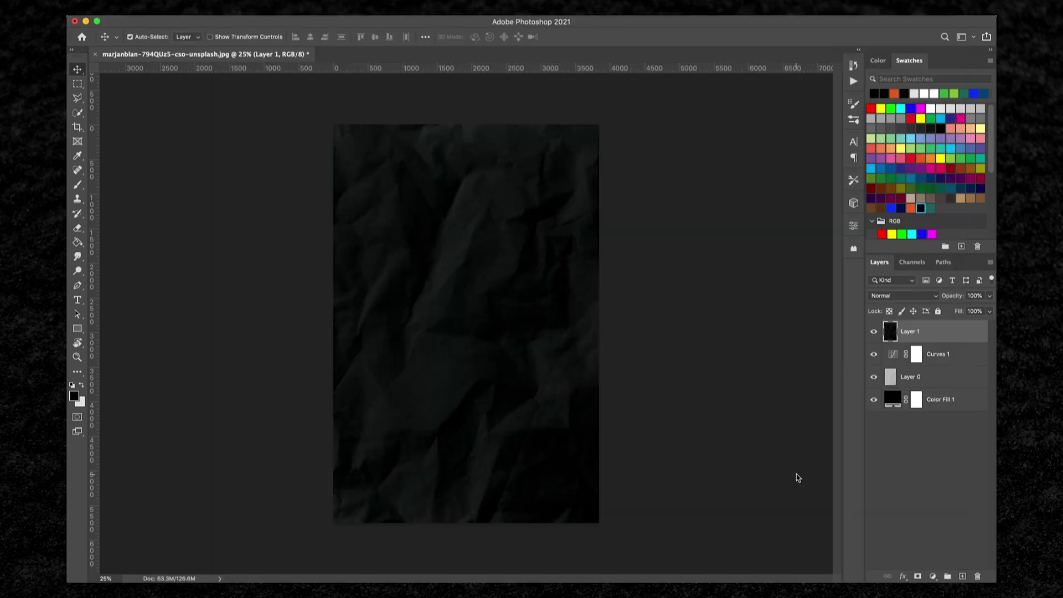
Step: Save as Paper Texture.psd, replacing the existing file, then switch to After Effects
{"action": "key", "text": "super+s"}
{"action": "left_click", "coordinate": [547, 236]}
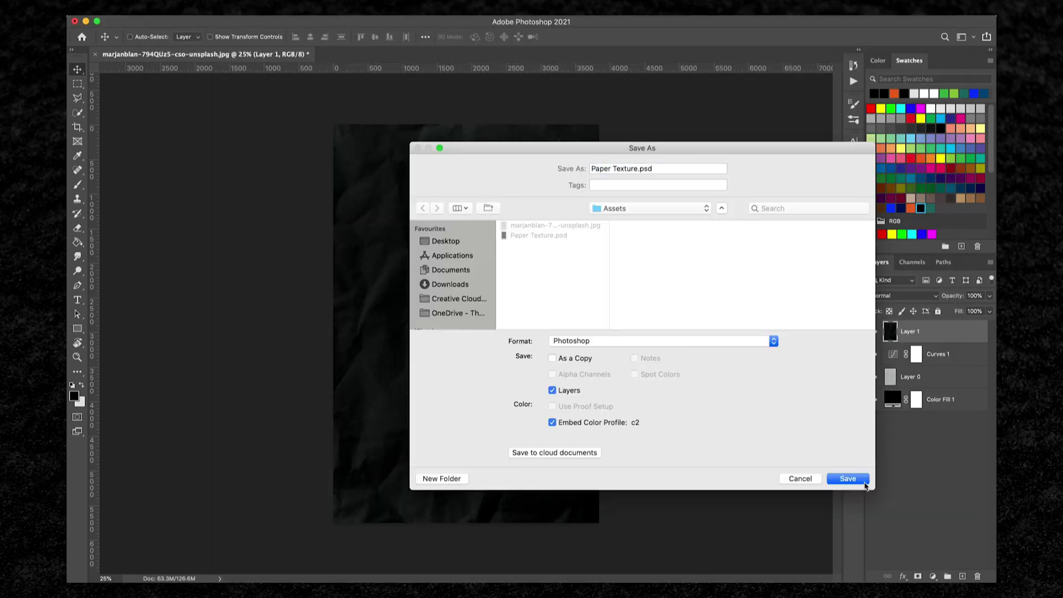
{"action": "left_click", "coordinate": [849, 482]}
{"action": "left_click", "coordinate": [722, 217]}
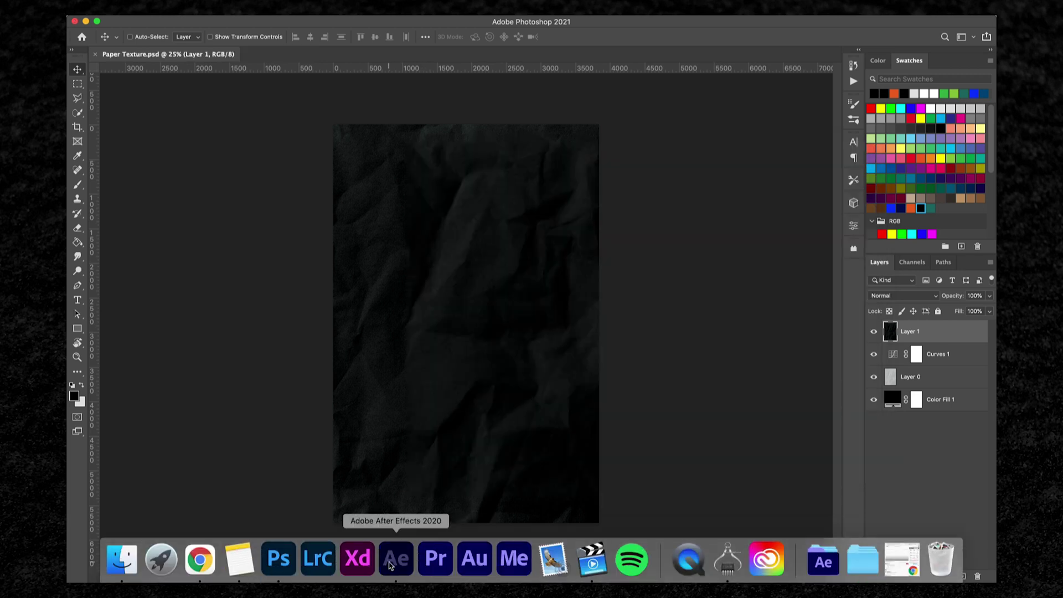
{"action": "left_click", "coordinate": [392, 562]}
Step: Import Paper Texture.psd as Composition - Retain Layer Sizes
{"action": "left_click", "coordinate": [152, 230]}
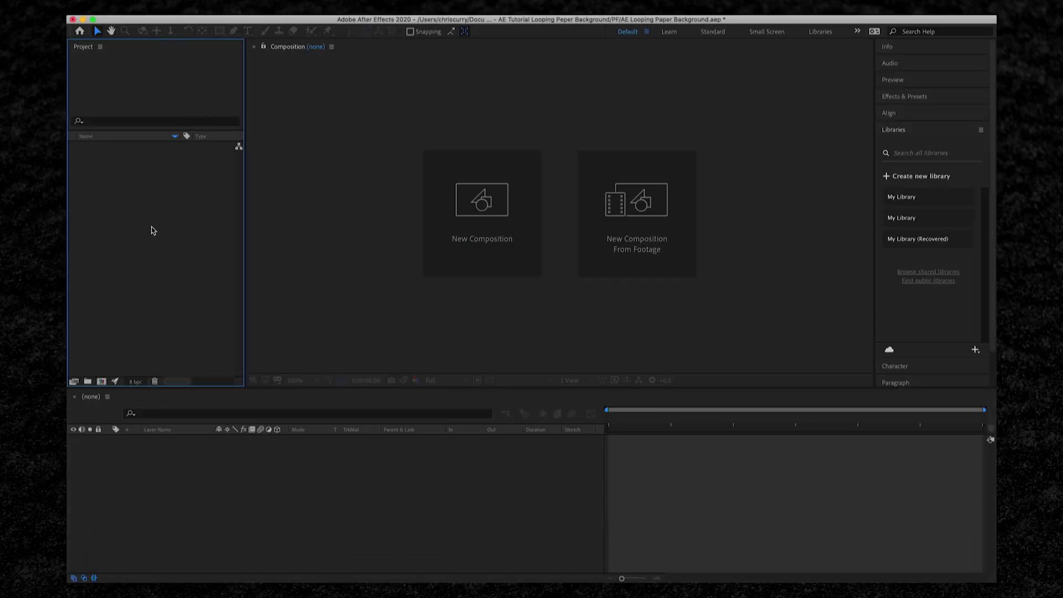
{"action": "double_click", "coordinate": [129, 205]}
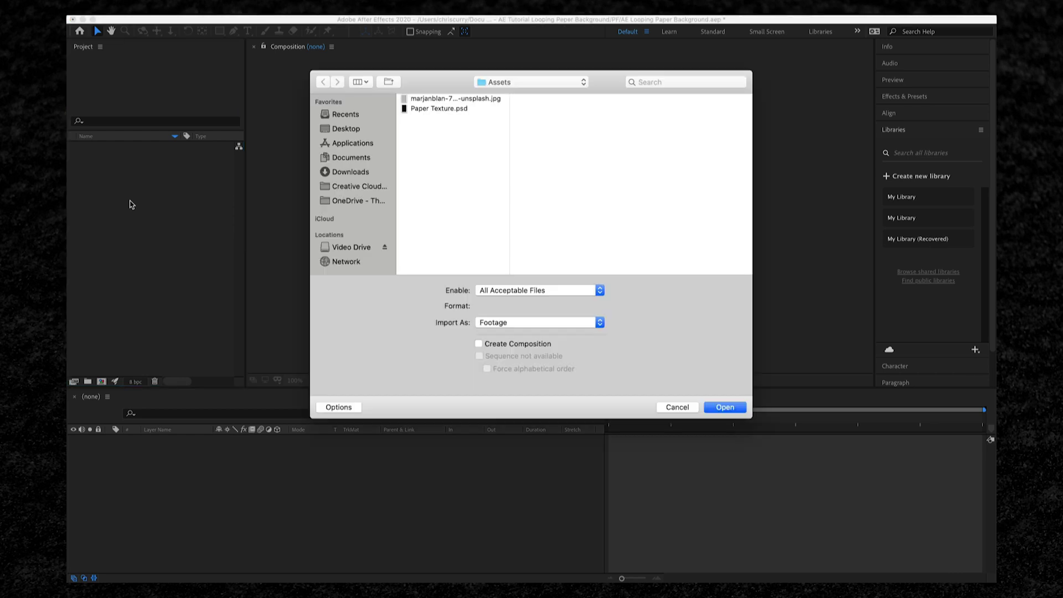
{"action": "left_click", "coordinate": [464, 108]}
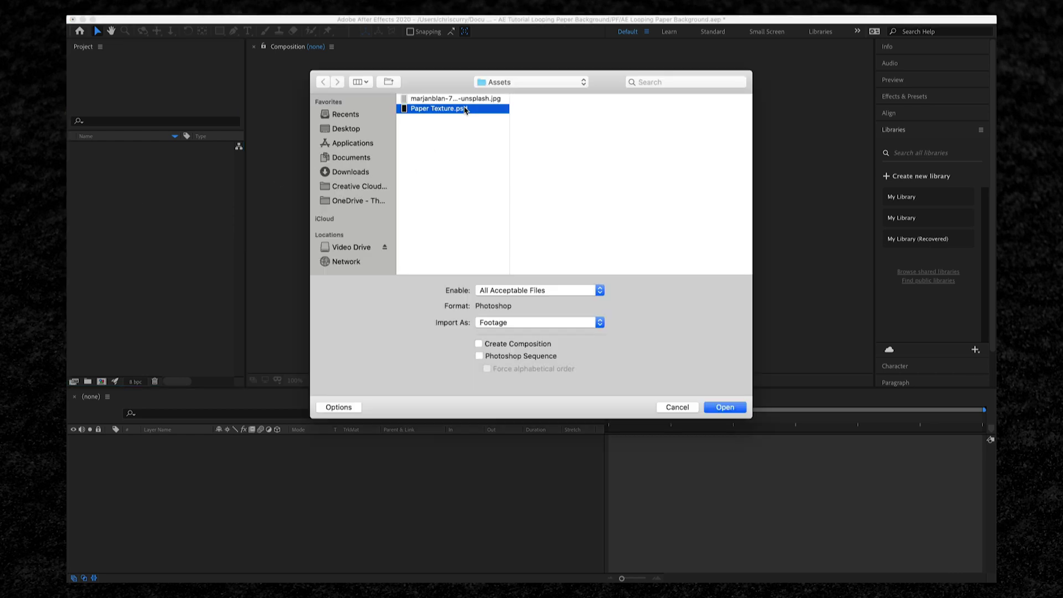
{"action": "left_click", "coordinate": [726, 408]}
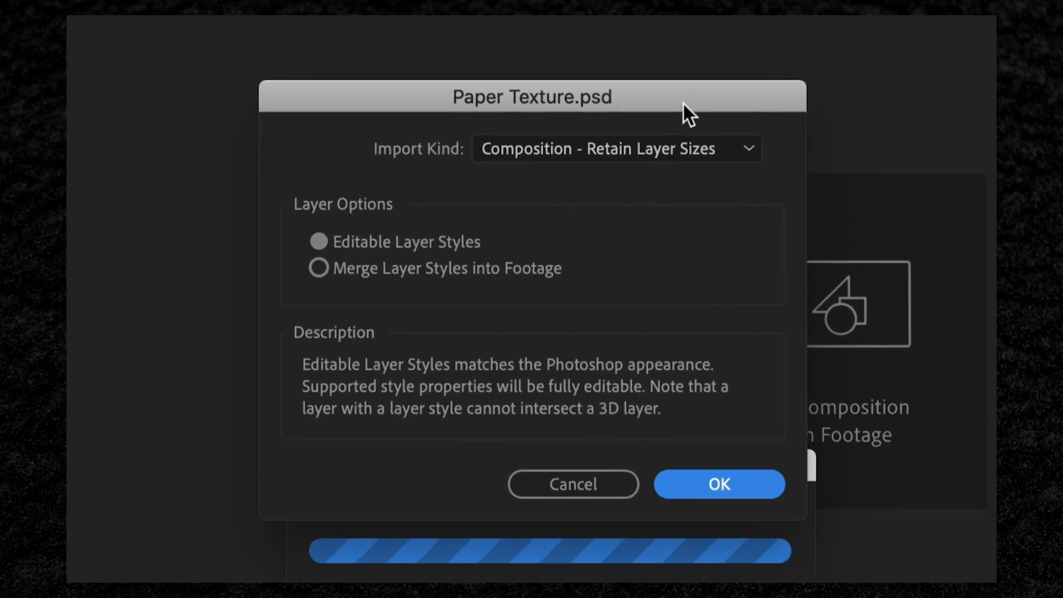
{"action": "left_click", "coordinate": [694, 151]}
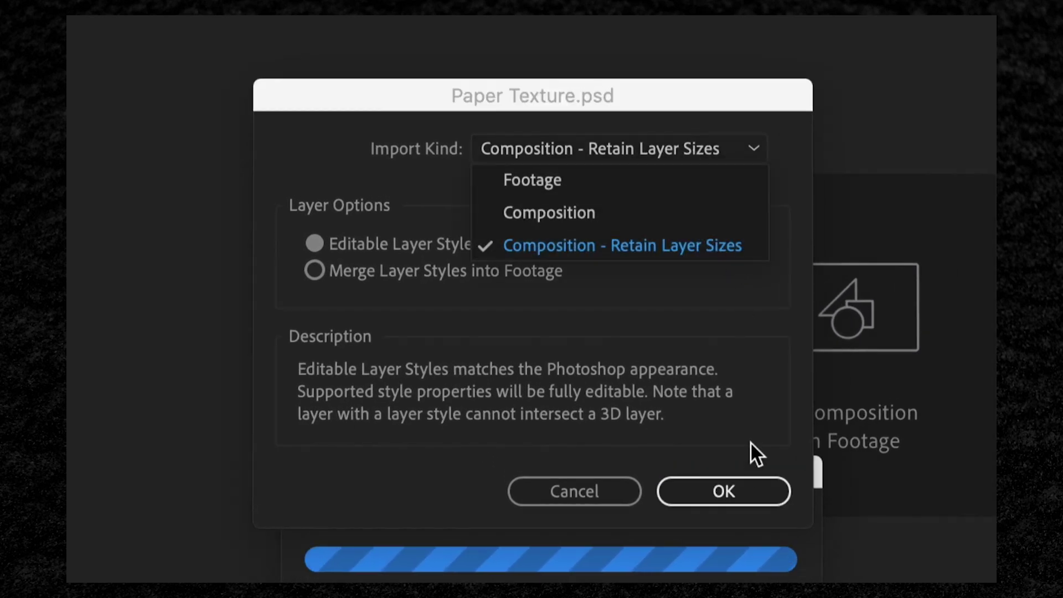
{"action": "left_click", "coordinate": [744, 470]}
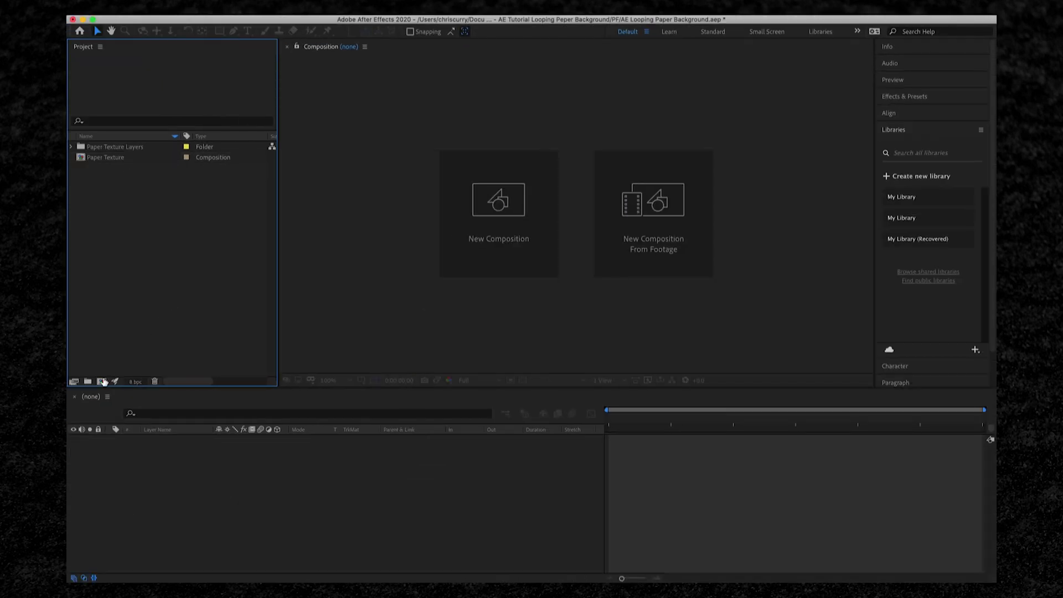
Step: Create a new composition named Main Comp with an edited duration
{"action": "left_click", "coordinate": [102, 381]}
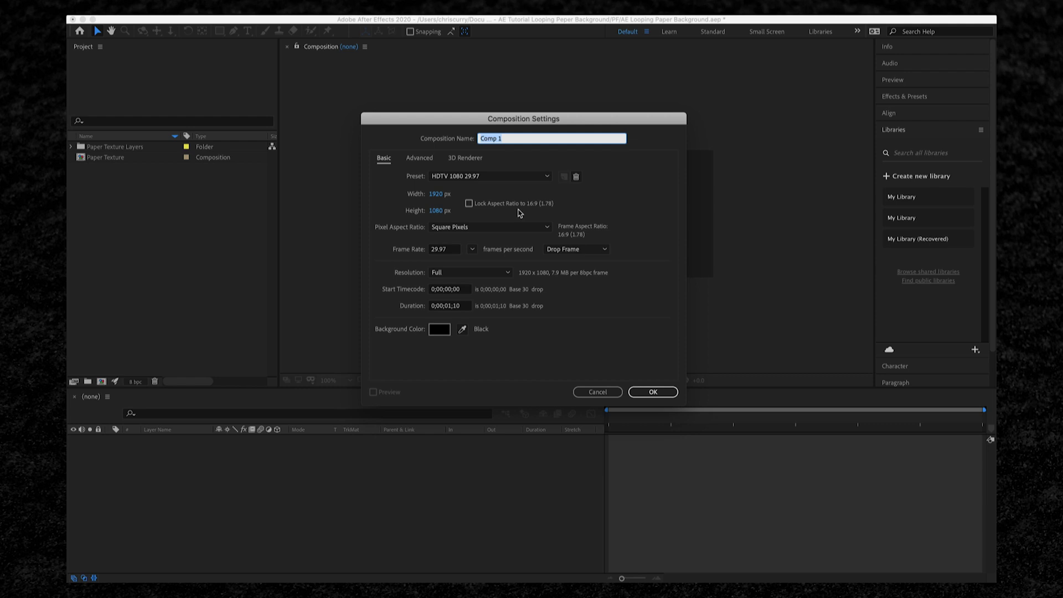
{"action": "type", "text": "Main"}
{"action": "left_click", "coordinate": [448, 310]}
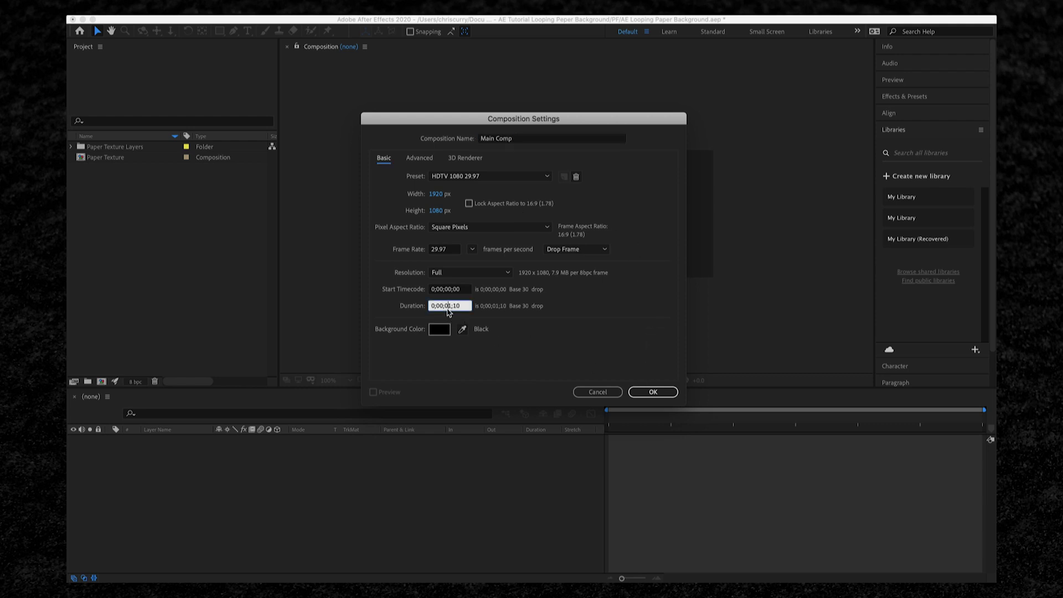
{"action": "type", "text": "15;"}
{"action": "key", "text": "Return"}
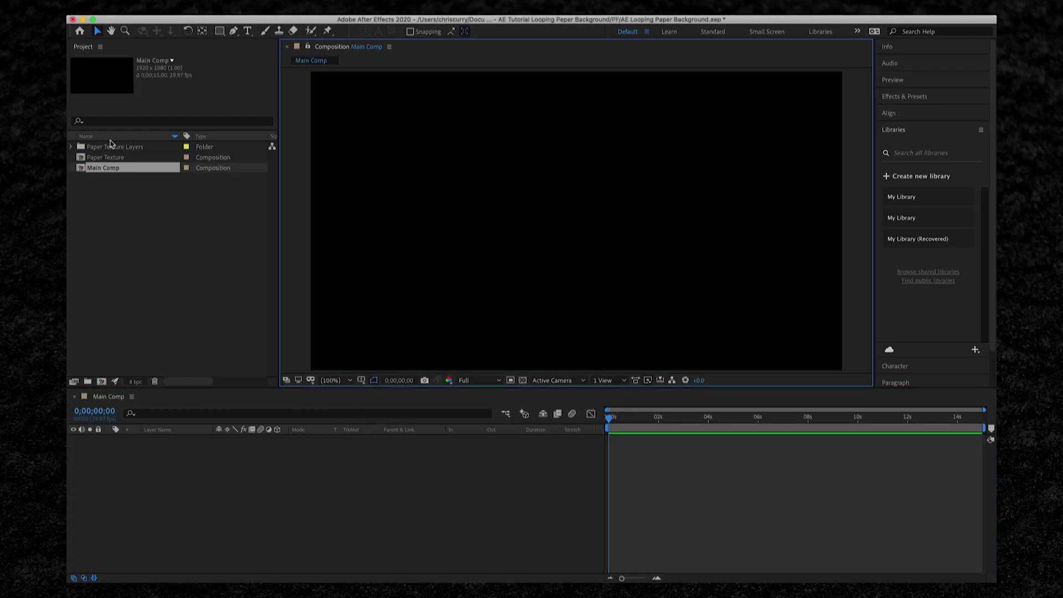
Step: Place the Paper Texture comp in Main Comp at 100% scale and open it
{"action": "mouse_move", "coordinate": [116, 158]}
{"action": "left_mouse_down"}
{"action": "mouse_move", "coordinate": [129, 162]}
{"action": "mouse_move", "coordinate": [164, 495]}
{"action": "left_mouse_up"}
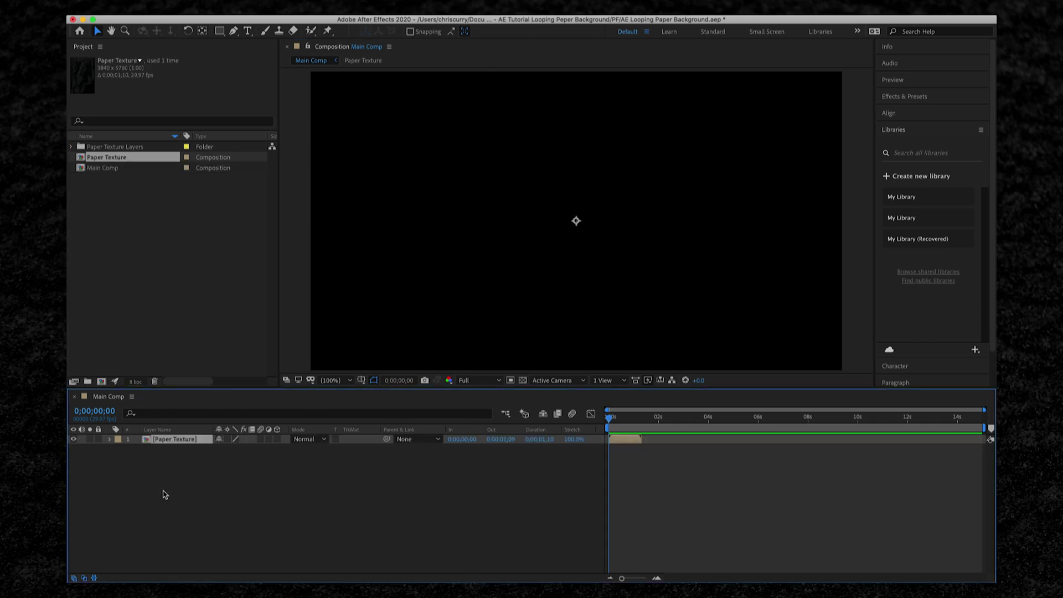
{"action": "key", "text": "s"}
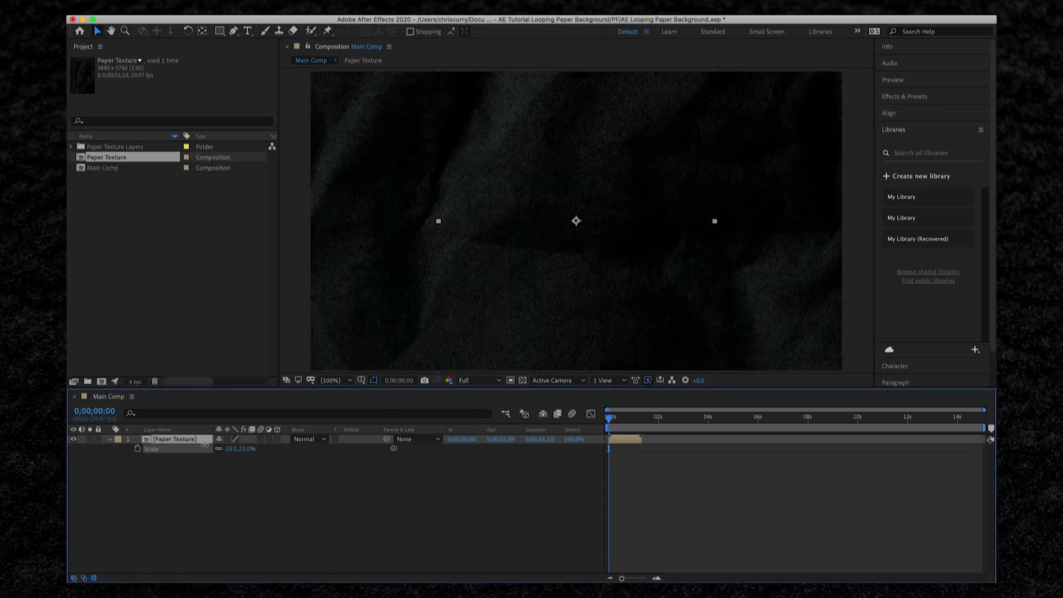
{"action": "mouse_move", "coordinate": [237, 449]}
{"action": "left_mouse_down"}
{"action": "mouse_move", "coordinate": [274, 448]}
{"action": "mouse_move", "coordinate": [218, 458]}
{"action": "left_mouse_up"}
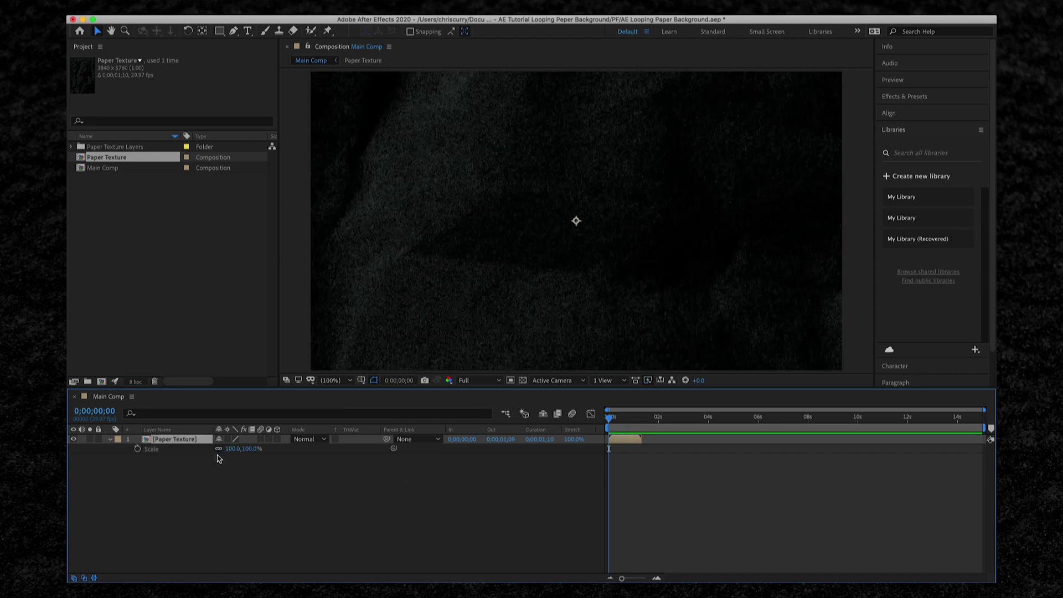
{"action": "double_click", "coordinate": [189, 440]}
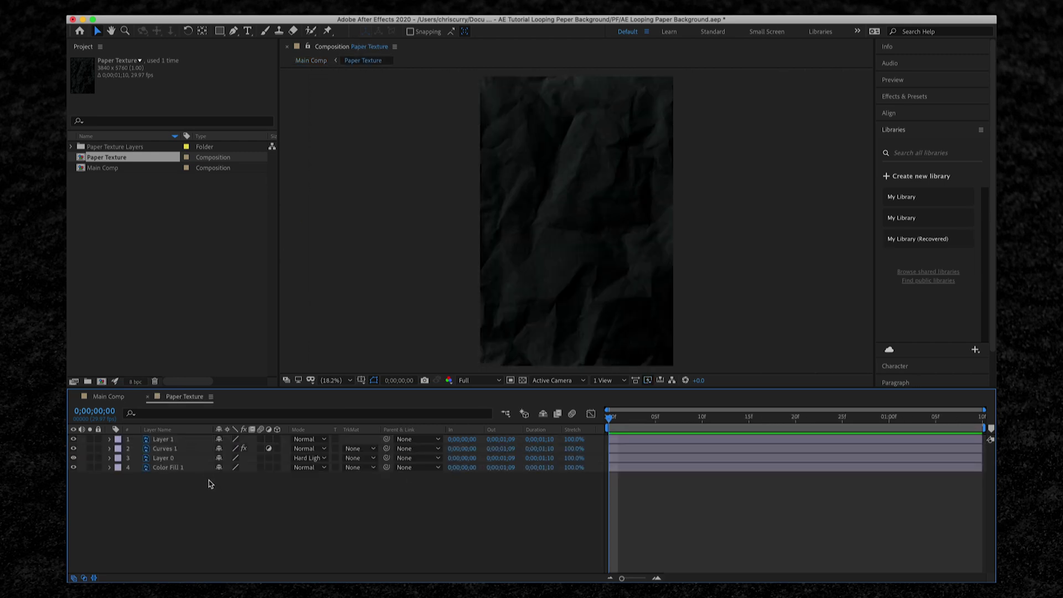
Step: Pre-compose the four texture layers into a precomp named Paper
{"action": "left_click", "coordinate": [656, 441]}
{"action": "left_click", "coordinate": [657, 469], "text": "shift"}
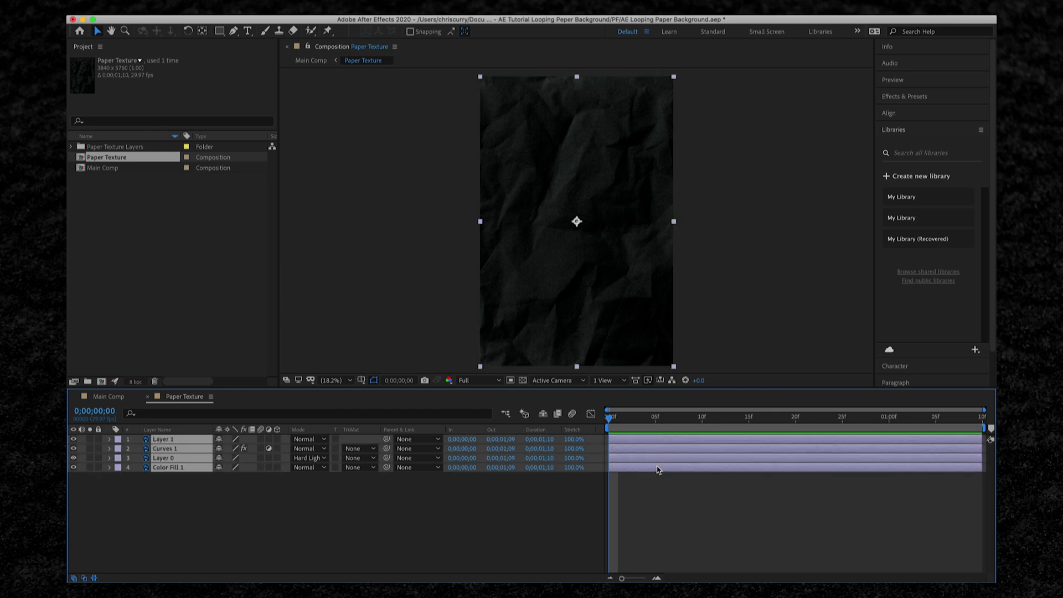
{"action": "key", "text": "ctrl+shift+c"}
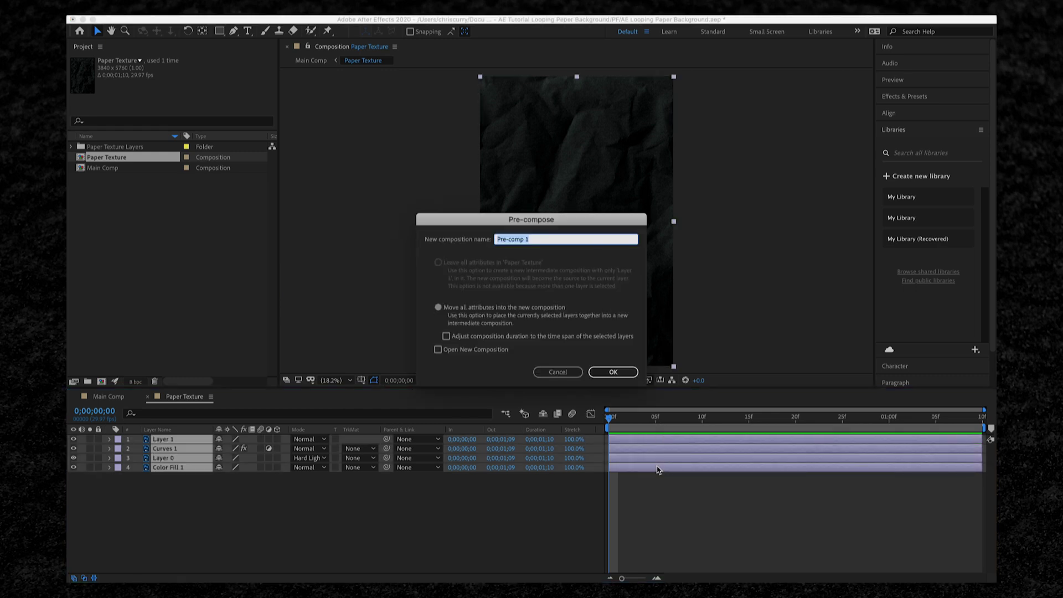
{"action": "type", "text": "Paper"}
{"action": "key", "text": "Return"}
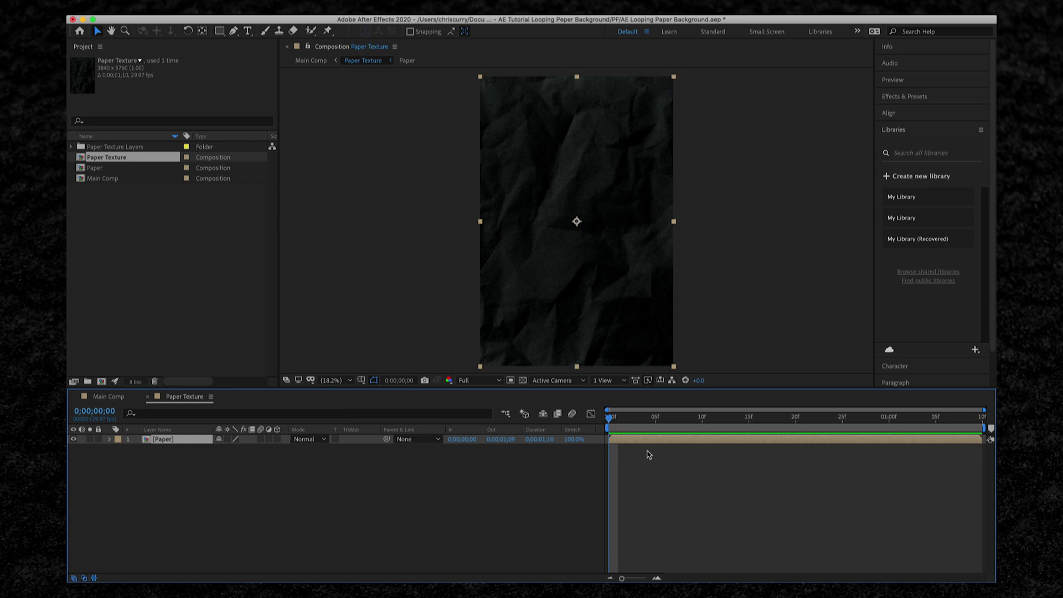
Step: Resize the Paper Texture comp to 1920x1080 and reposition the Paper layer
{"action": "key", "text": "ctrl+k"}
{"action": "left_click", "coordinate": [438, 194]}
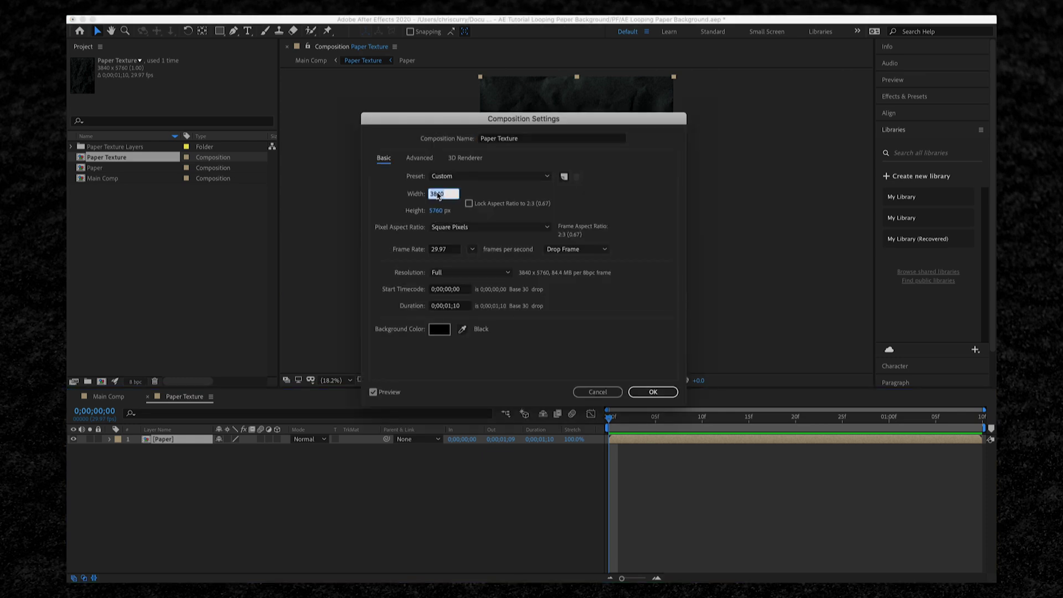
{"action": "type", "text": "1920"}
{"action": "key", "text": "Tab"}
{"action": "type", "text": "1080"}
{"action": "key", "text": "Return"}
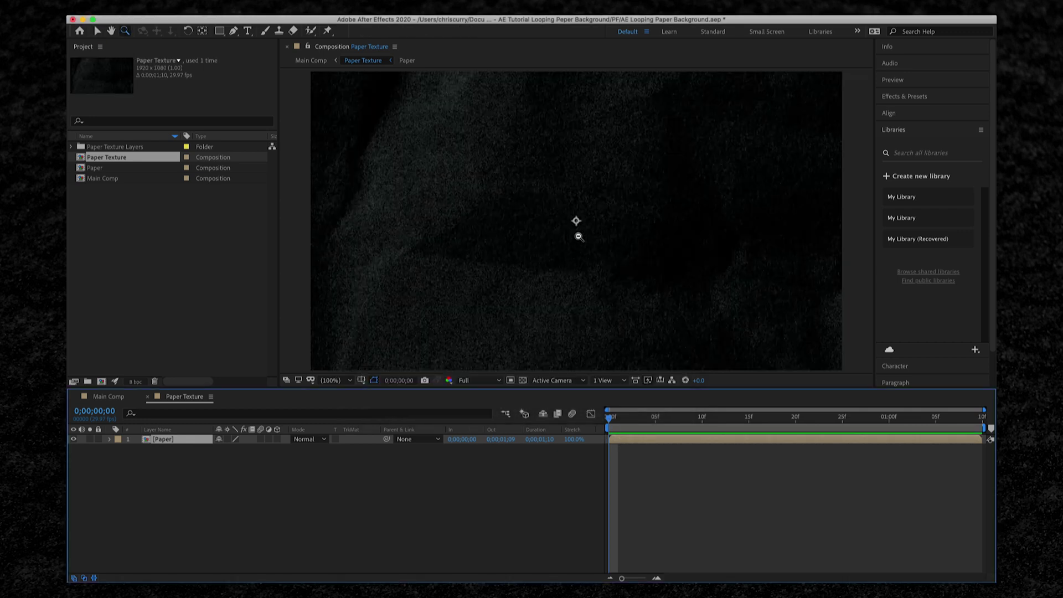
{"action": "scroll", "coordinate": [578, 241], "scroll_direction": "down", "scroll_amount": 2}
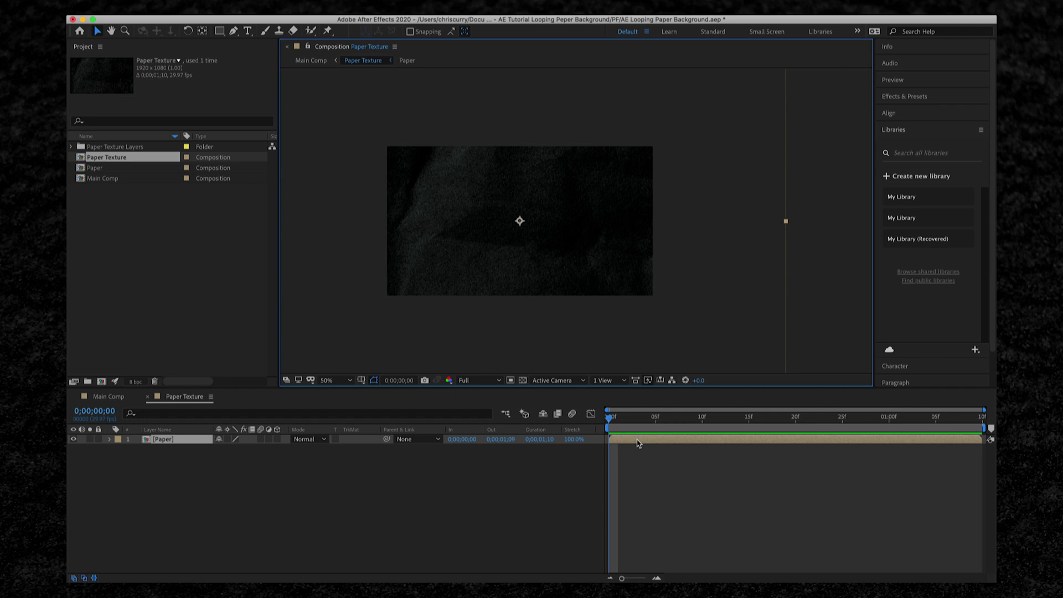
{"action": "mouse_move", "coordinate": [626, 237]}
{"action": "left_mouse_down"}
{"action": "mouse_move", "coordinate": [659, 202]}
{"action": "mouse_move", "coordinate": [653, 148]}
{"action": "left_mouse_up"}
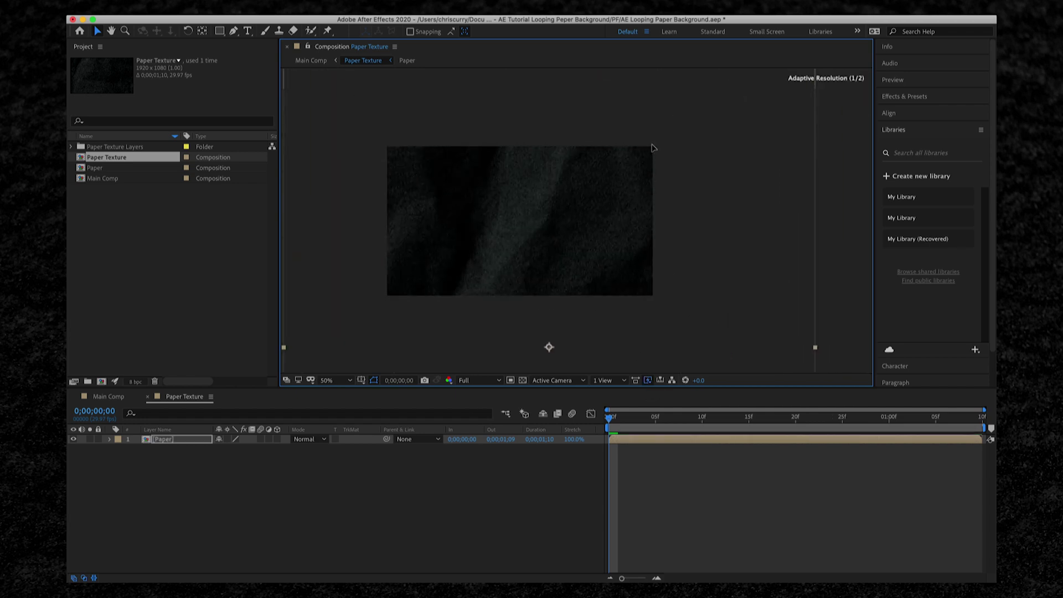
Step: Trim the Paper layer to its first five frames by splitting at frame 5
{"action": "left_click_drag", "start_coordinate": [652, 148], "coordinate": [658, 166]}
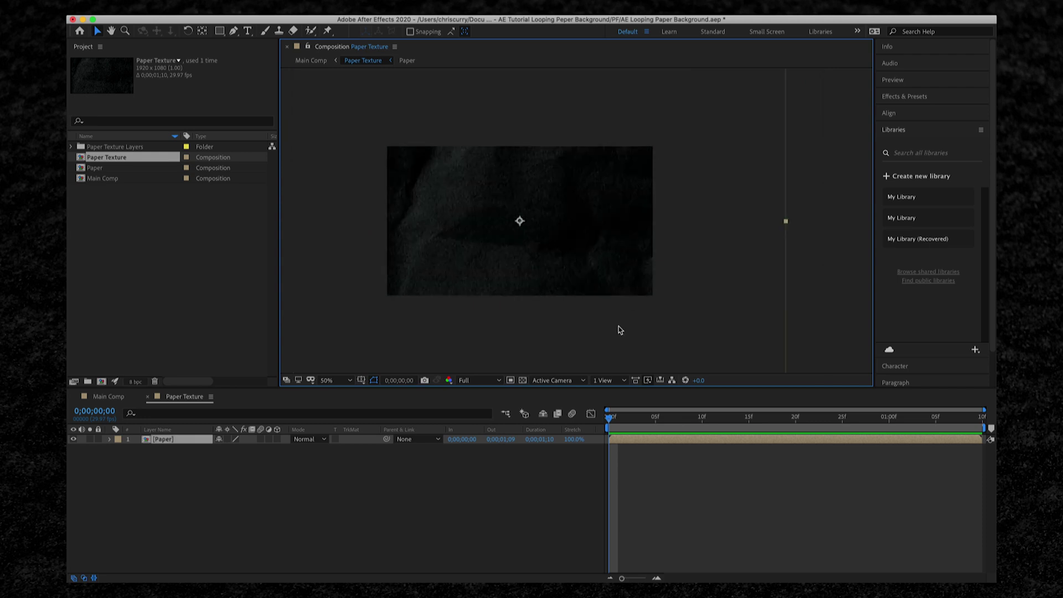
{"action": "key", "text": "shift+Page_Down"}
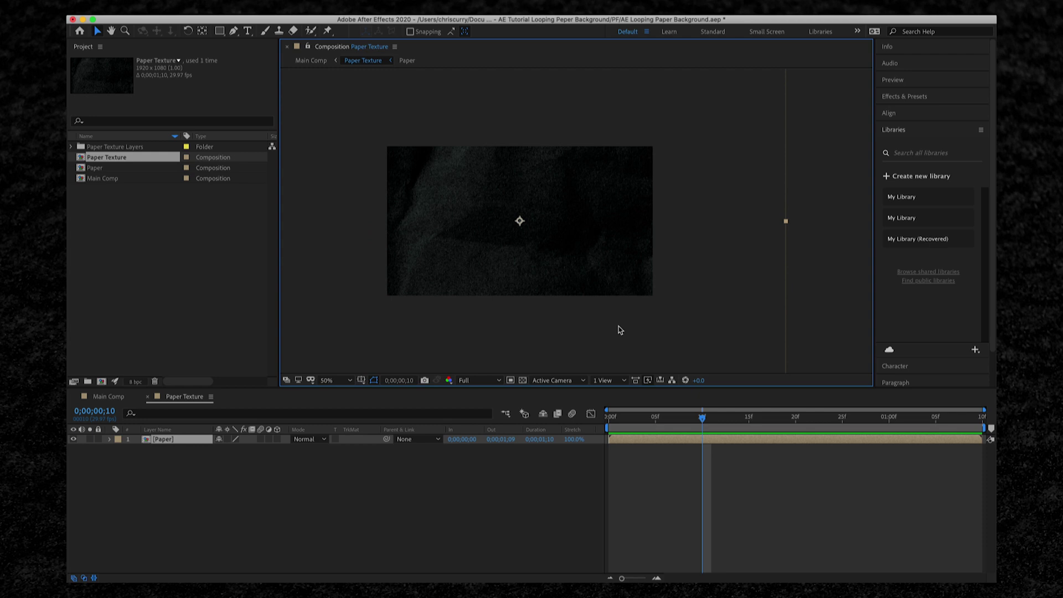
{"action": "key", "text": "Page_Up"}
{"action": "key", "text": "Page_Up"}
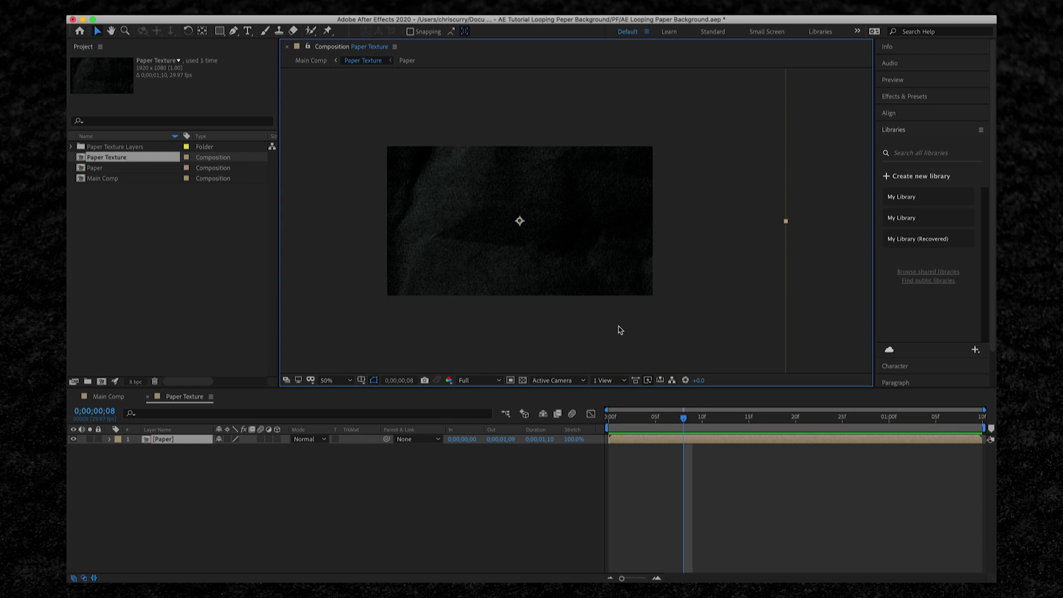
{"action": "key", "text": "Page_Up"}
{"action": "key", "text": "Page_Up"}
{"action": "key", "text": "Page_Up"}
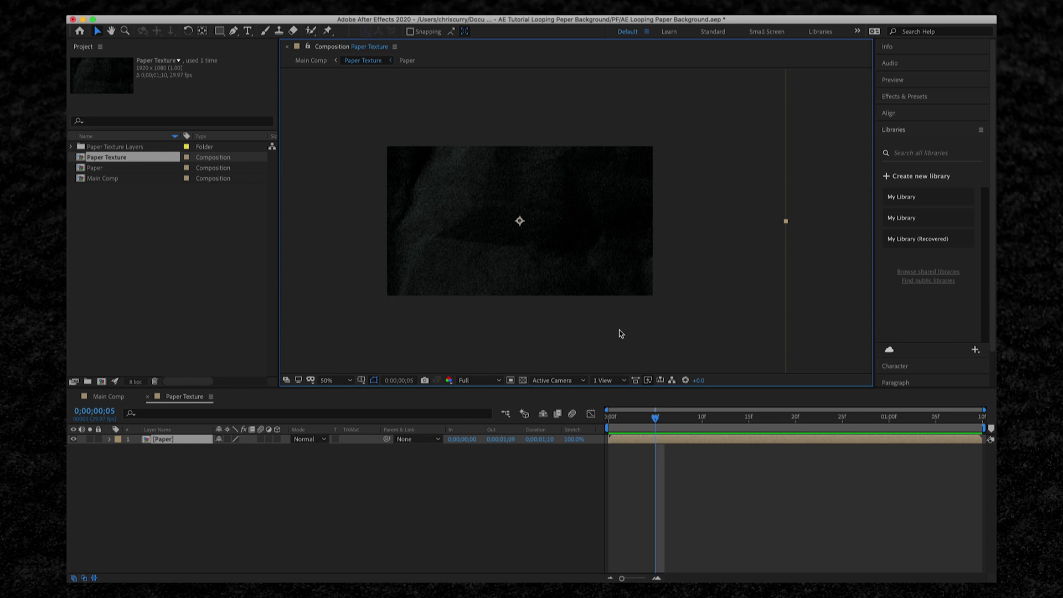
{"action": "key", "text": "ctrl+shift+d"}
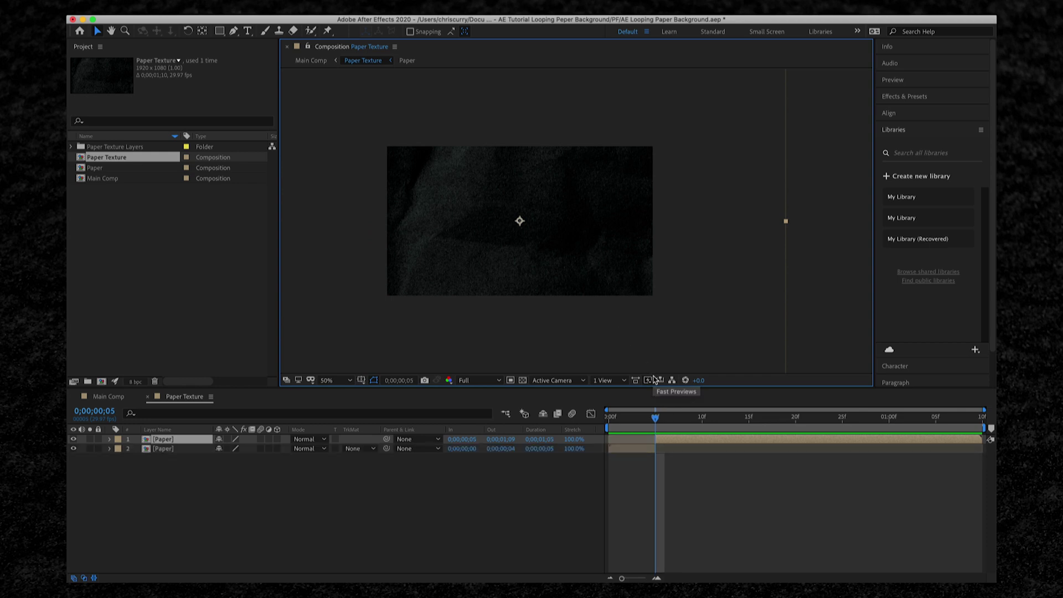
{"action": "key", "text": "Delete"}
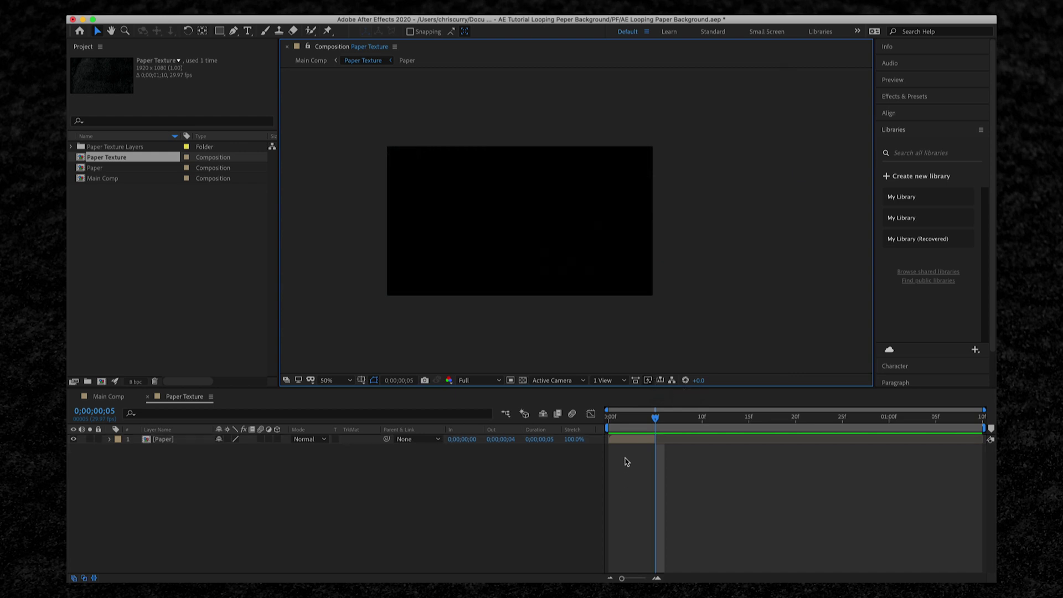
Step: Duplicate the five-frame Paper layer into nine copies and select them all
{"action": "left_click", "coordinate": [632, 443]}
{"action": "key", "text": "ctrl+d"}
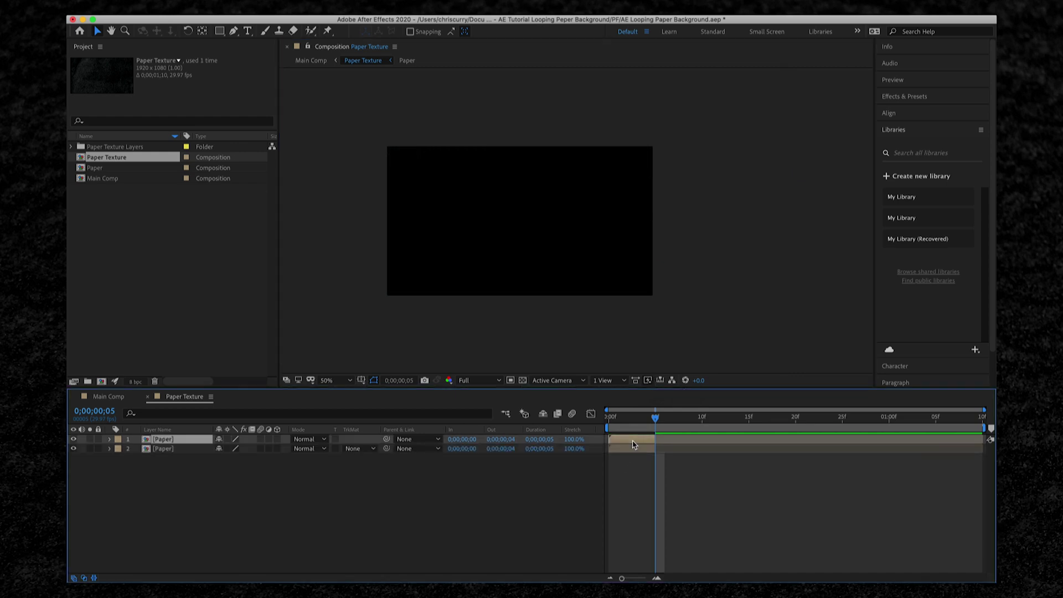
{"action": "key", "text": "ctrl+d"}
{"action": "key", "text": "ctrl+d"}
{"action": "key", "text": "ctrl+d"}
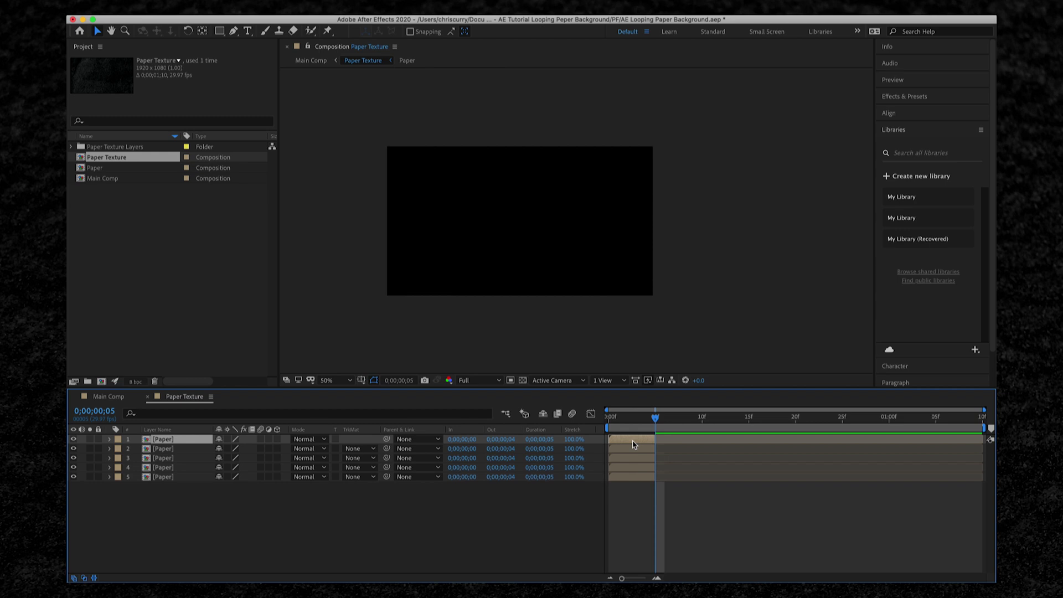
{"action": "key", "text": "ctrl+d"}
{"action": "key", "text": "ctrl+d"}
{"action": "key", "text": "ctrl+d"}
{"action": "key", "text": "ctrl+d"}
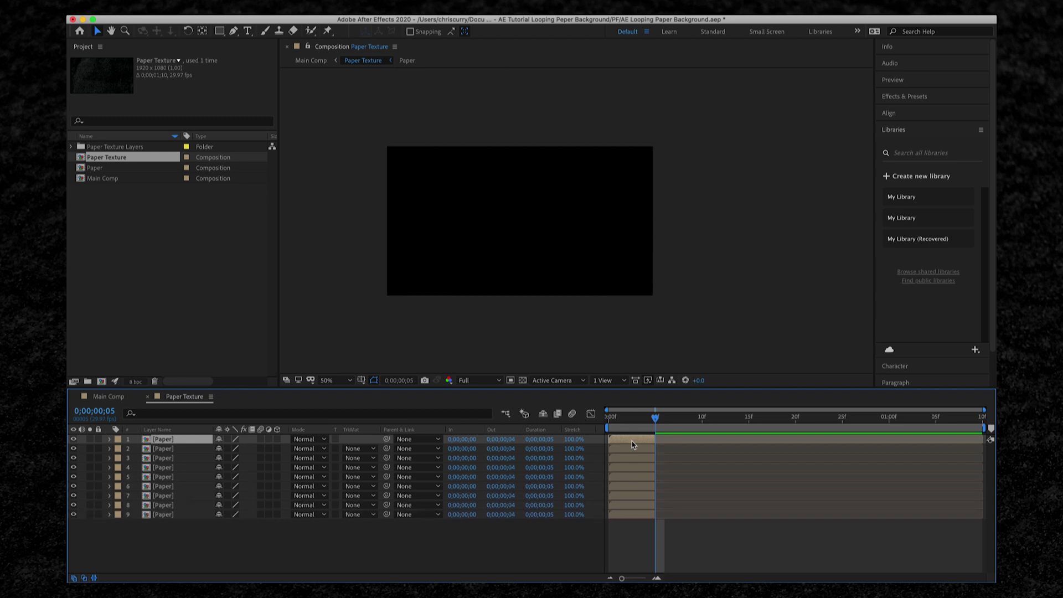
{"action": "key", "text": "ctrl+shift+a"}
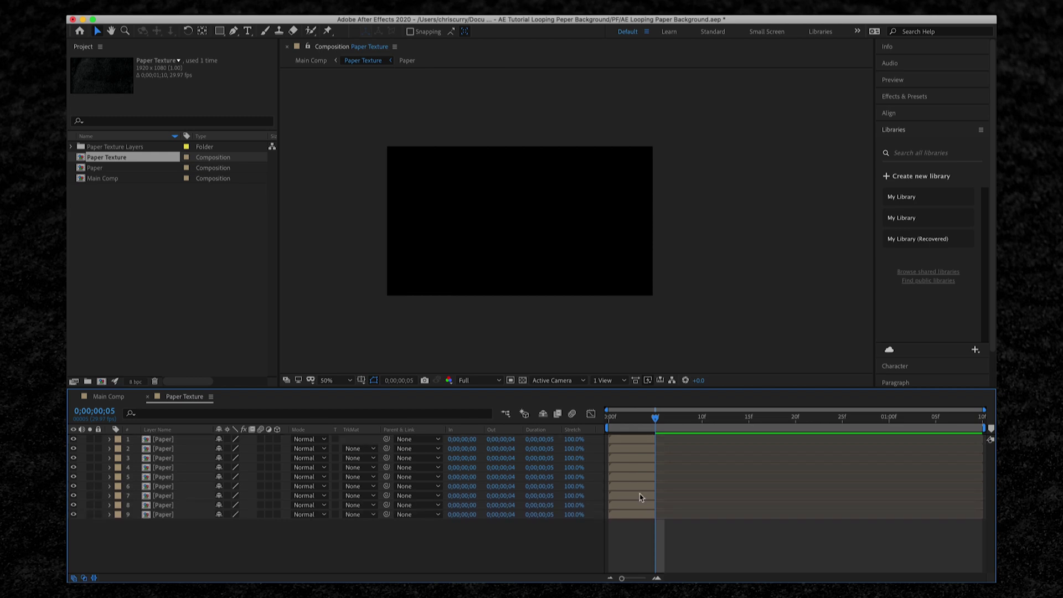
{"action": "key", "text": "ctrl+a"}
Step: Sequence the nine Paper layers one after another and reposition frame 3's paper
{"action": "right_click", "coordinate": [636, 466]}
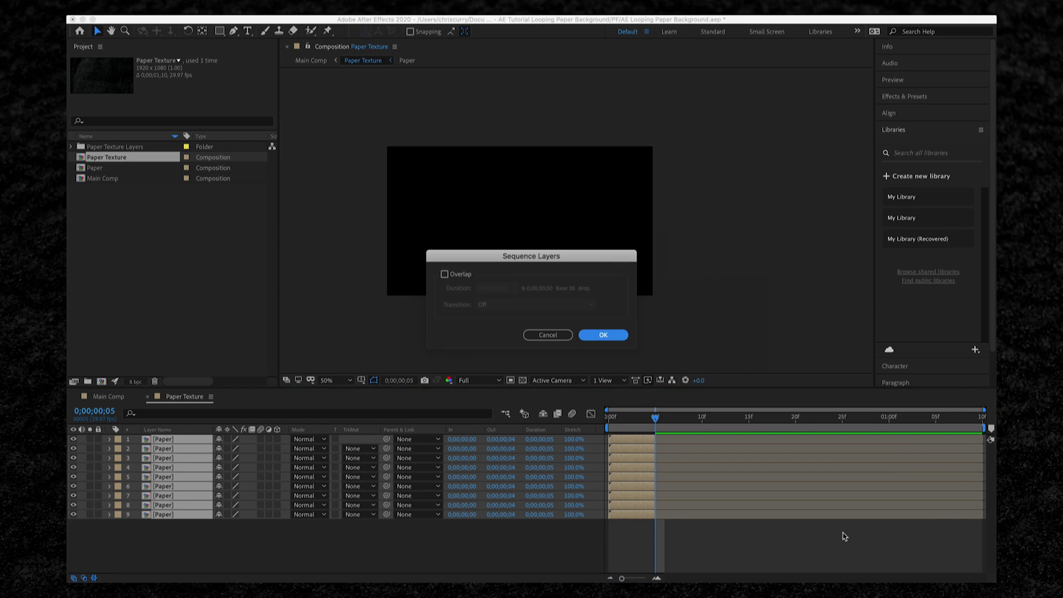
{"action": "key", "text": "Return"}
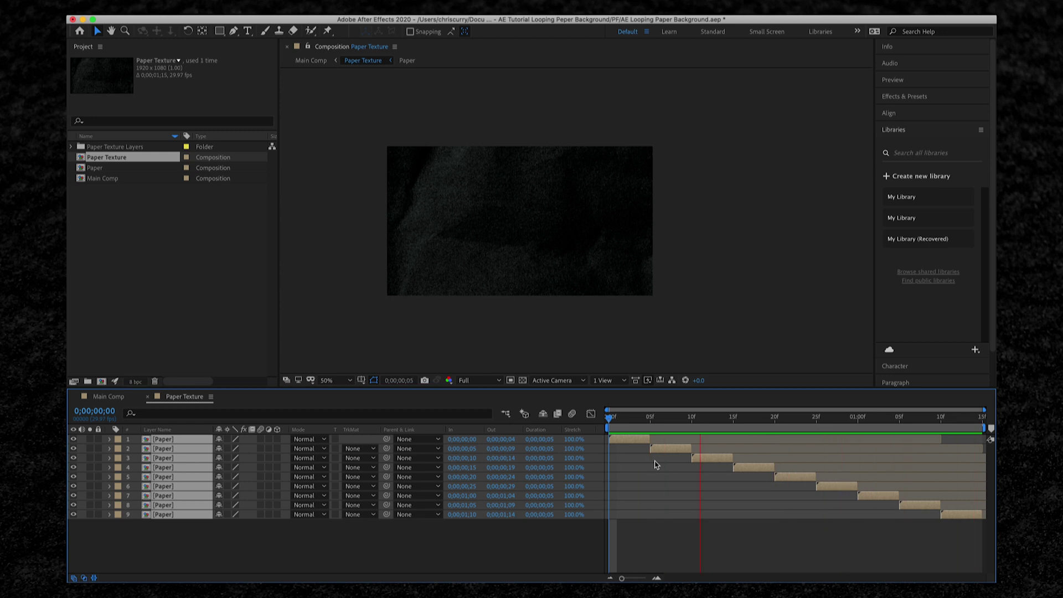
{"action": "key", "text": "space"}
{"action": "left_click", "coordinate": [631, 418]}
{"action": "left_click", "coordinate": [643, 301]}
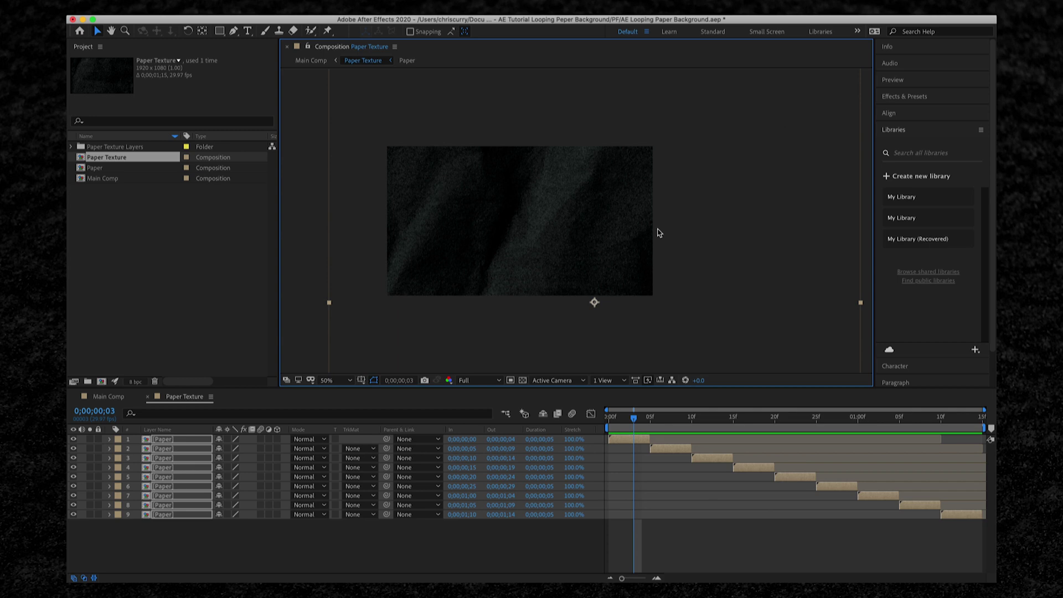
{"action": "left_click_drag", "start_coordinate": [683, 308], "coordinate": [586, 275]}
Step: Step through frames 7 and 8 and select the seventh and ninth paper layers
{"action": "left_click", "coordinate": [674, 418]}
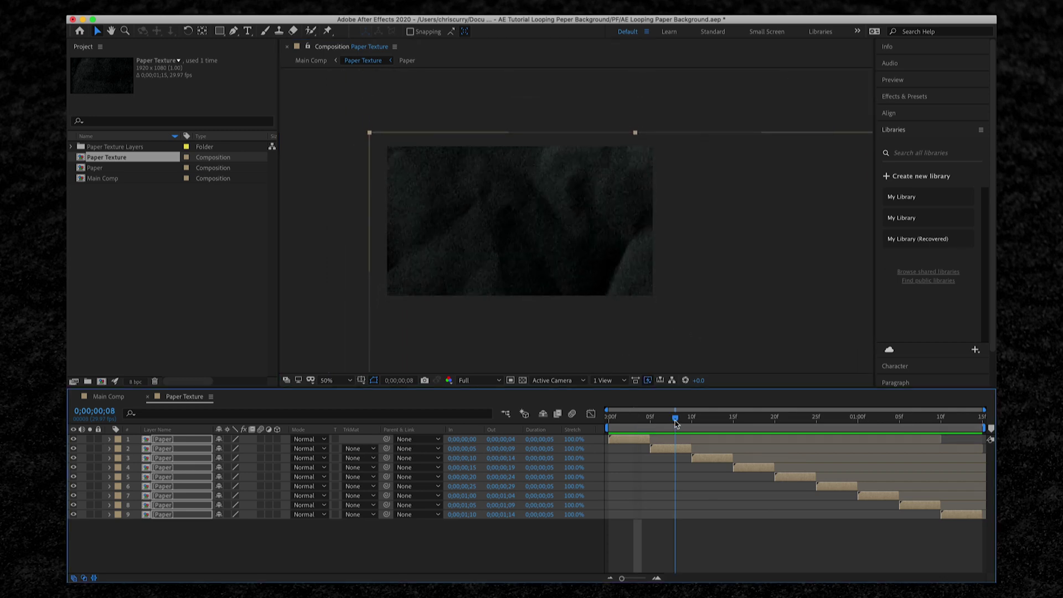
{"action": "left_click", "coordinate": [668, 417]}
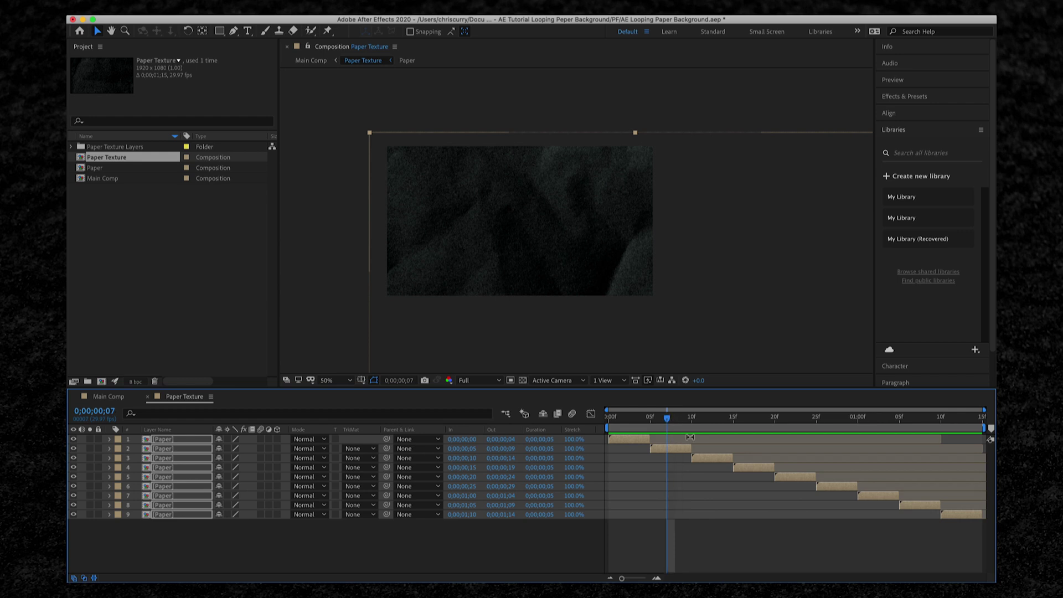
{"action": "left_click", "coordinate": [683, 465]}
{"action": "key", "text": "space"}
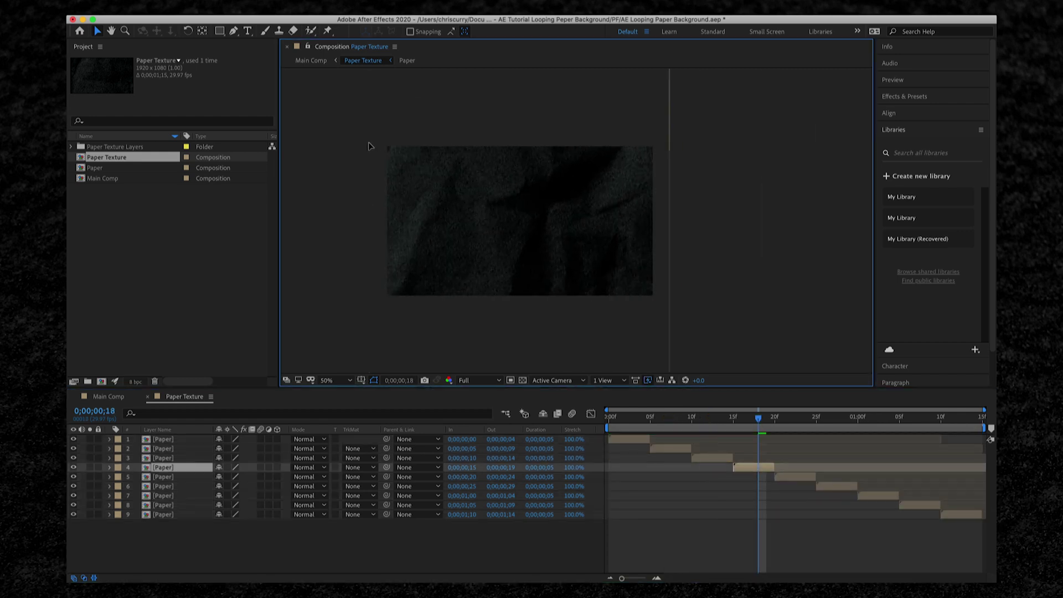
{"action": "left_click", "coordinate": [803, 482]}
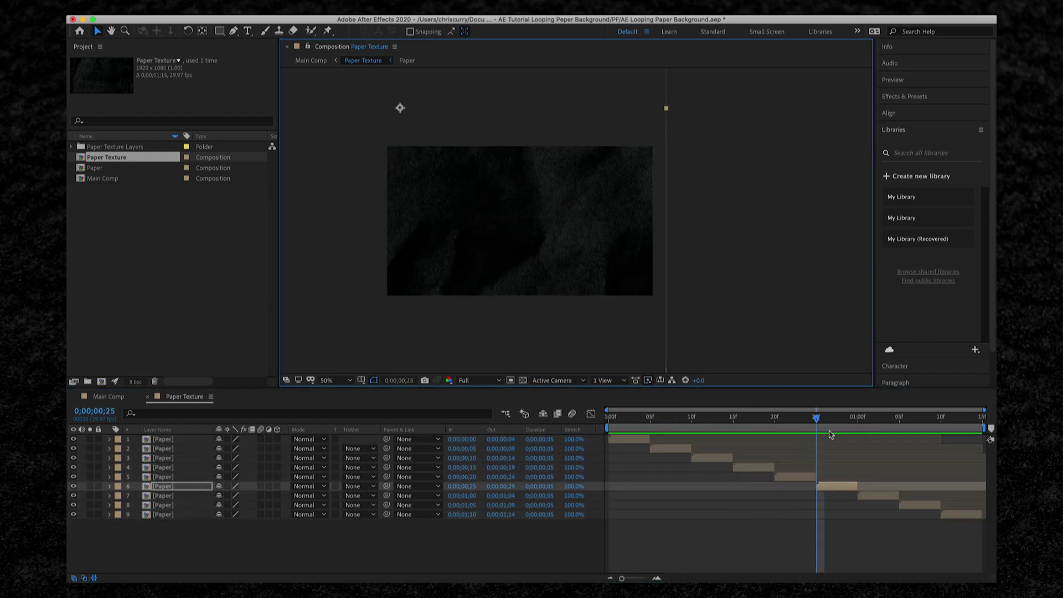
{"action": "left_click", "coordinate": [552, 203]}
{"action": "left_click", "coordinate": [675, 552]}
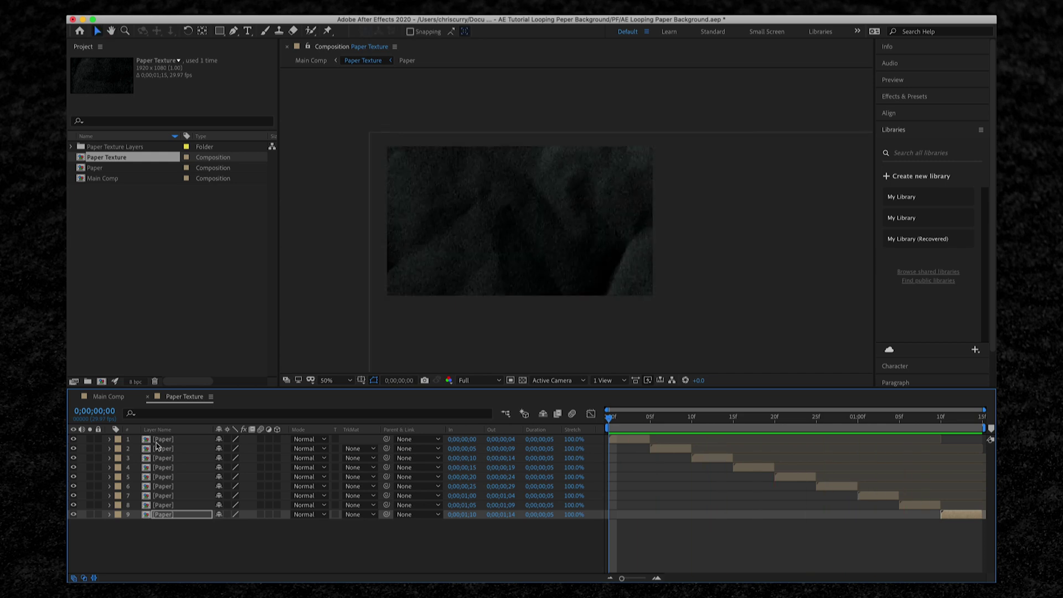
Step: Switch to Main Comp, zoom the viewer to 50% and preview playback
{"action": "left_click", "coordinate": [109, 397]}
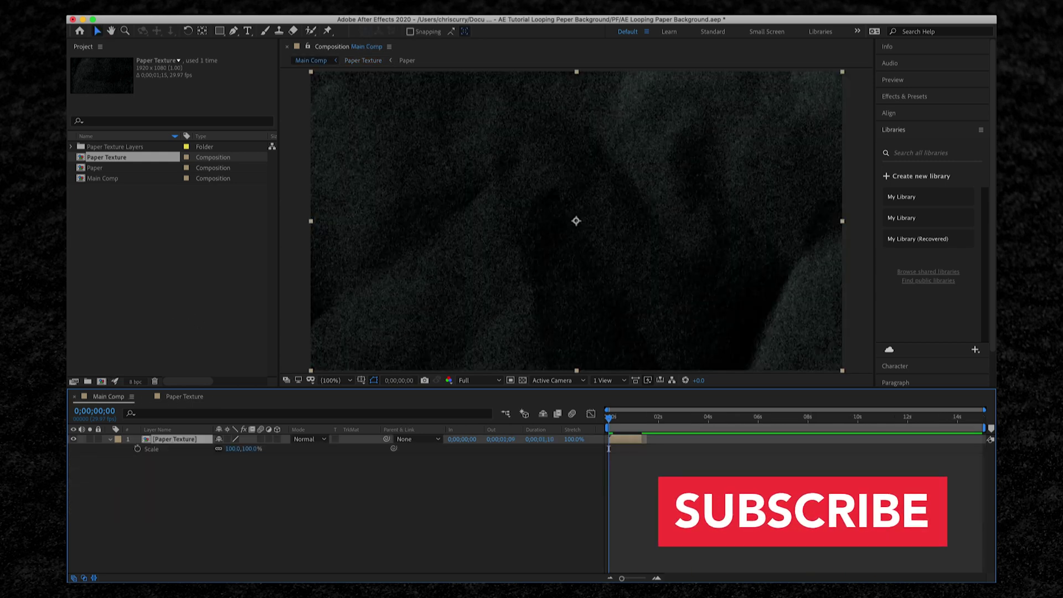
{"action": "key", "text": "z"}
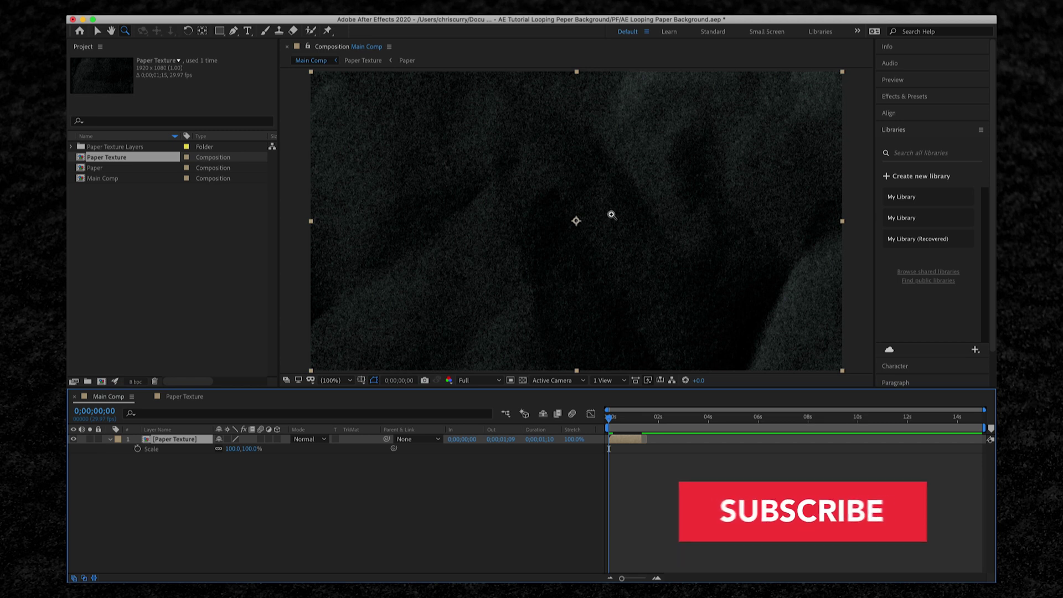
{"action": "left_click", "coordinate": [611, 216], "text": "alt"}
{"action": "left_click_drag", "start_coordinate": [611, 216], "coordinate": [622, 210]}
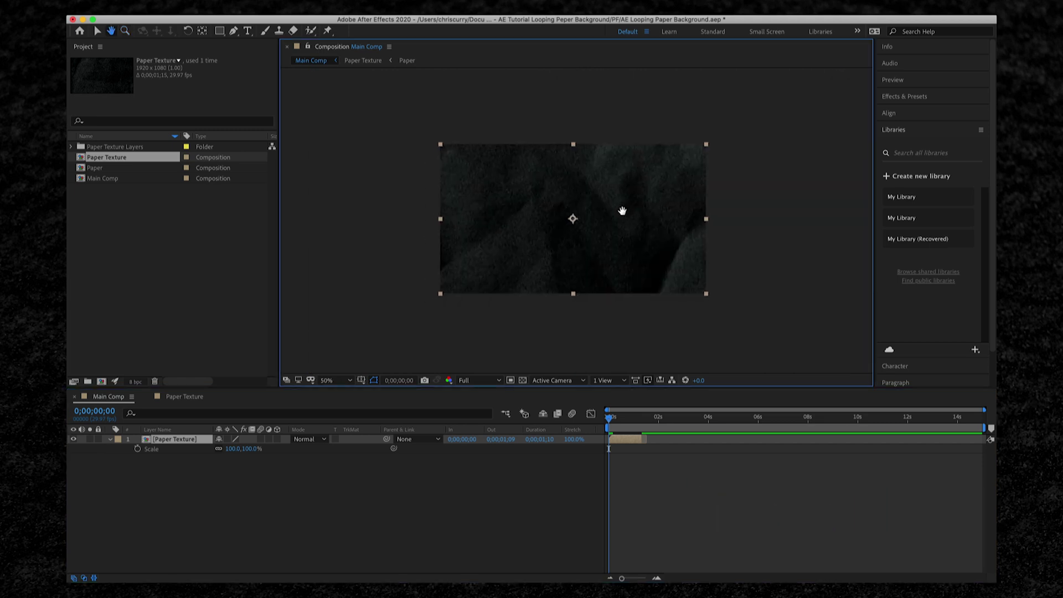
{"action": "left_click", "coordinate": [676, 550]}
{"action": "key", "text": "space"}
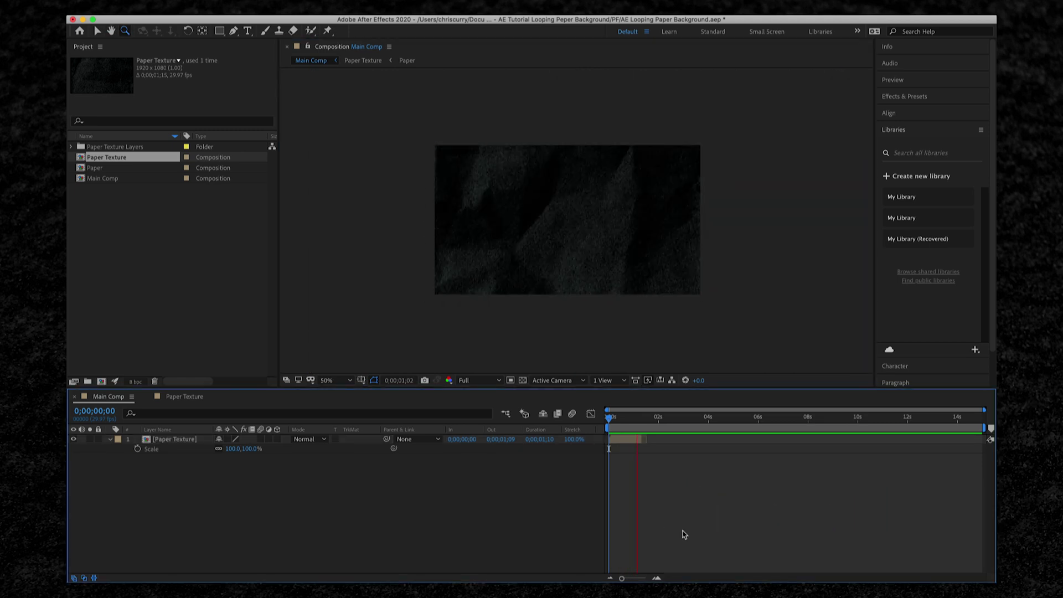
Step: Extend the Paper Texture layer to end at 0;00;01;14 and duplicate it twice
{"action": "left_click_drag", "start_coordinate": [640, 439], "coordinate": [671, 450]}
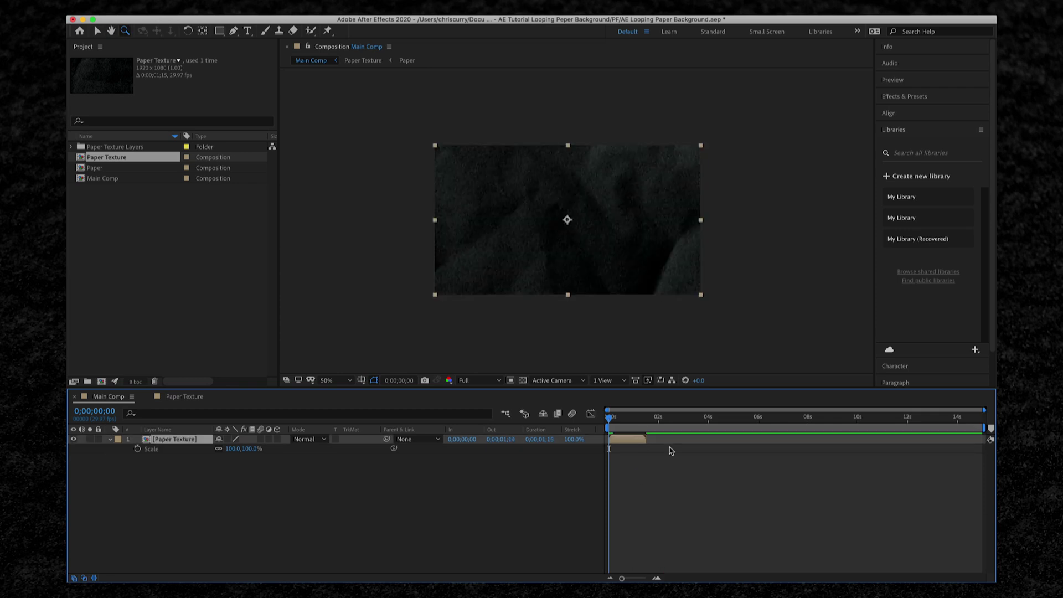
{"action": "key", "text": "super+d"}
{"action": "key", "text": "super+d"}
{"action": "key", "text": "super+d"}
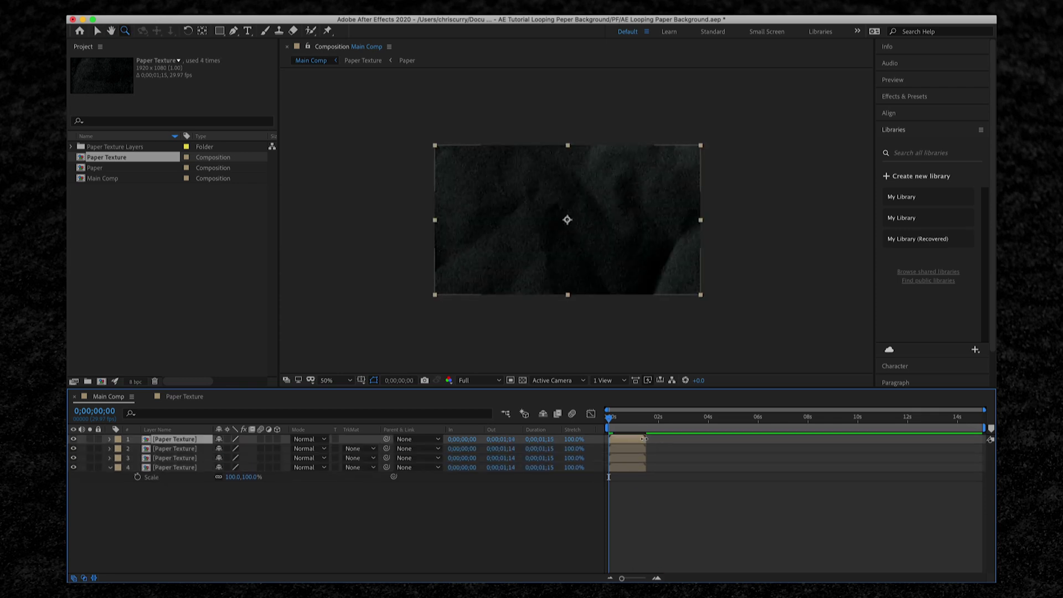
{"action": "key", "text": "super+d"}
Step: Offset the copies: layers 1–4 start at 0;00;01;15, layer 1 at 0;00;06;00
{"action": "left_click", "coordinate": [634, 440], "text": "shift"}
{"action": "mouse_move", "coordinate": [633, 440]}
{"action": "left_mouse_down"}
{"action": "mouse_move", "coordinate": [711, 457]}
{"action": "mouse_move", "coordinate": [702, 453]}
{"action": "mouse_move", "coordinate": [774, 439]}
{"action": "left_mouse_up"}
{"action": "left_click", "coordinate": [680, 504]}
{"action": "left_click", "coordinate": [670, 449], "text": "shift"}
{"action": "left_click", "coordinate": [676, 416]}
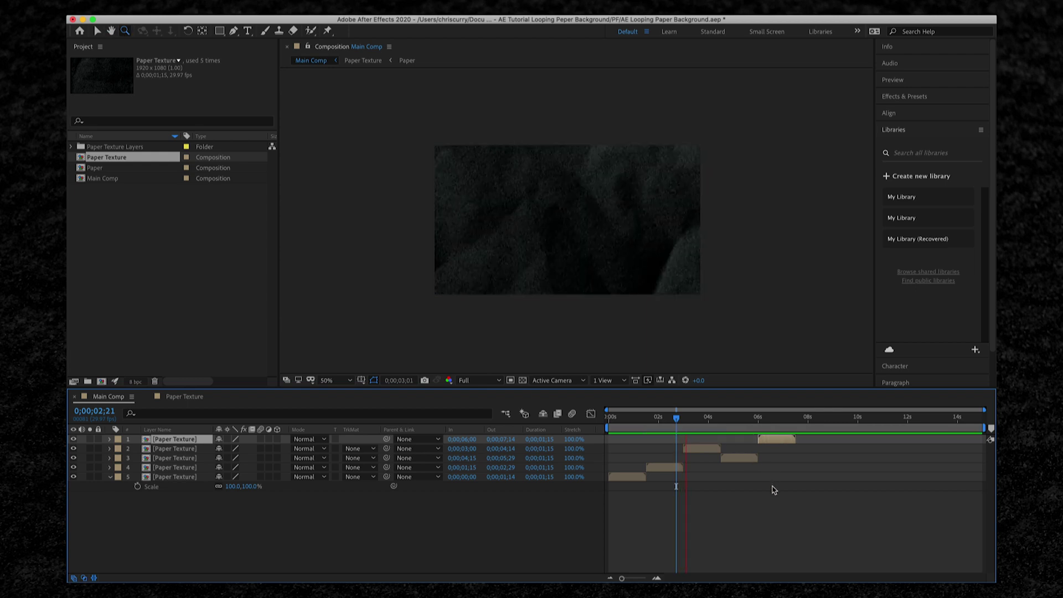
{"action": "key", "text": "z"}
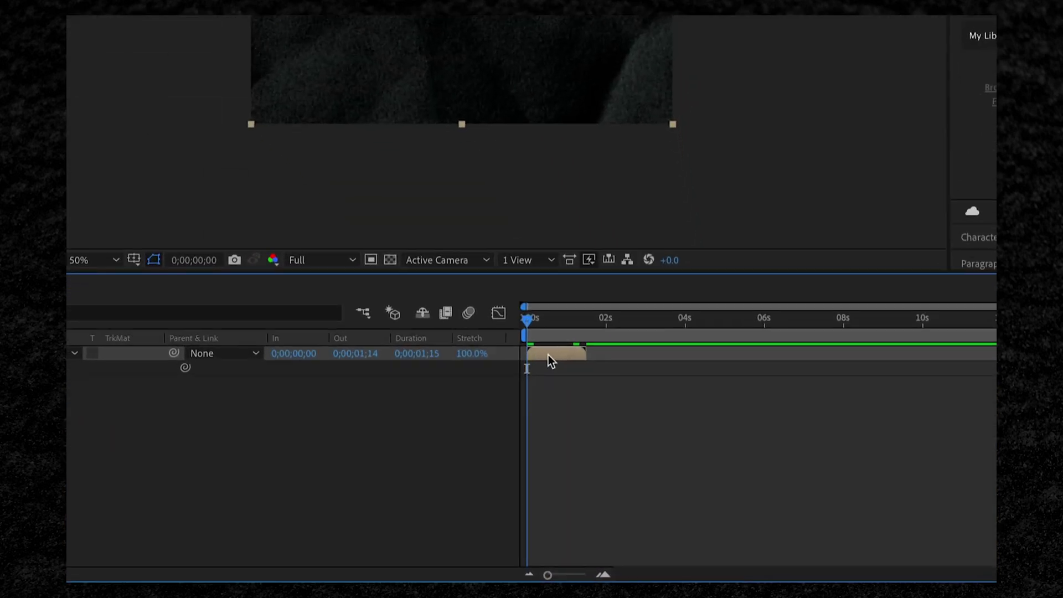
Step: Enable Time Remapping on the Paper Texture layer and move the current time to 0;00;01;14
{"action": "right_click", "coordinate": [533, 339]}
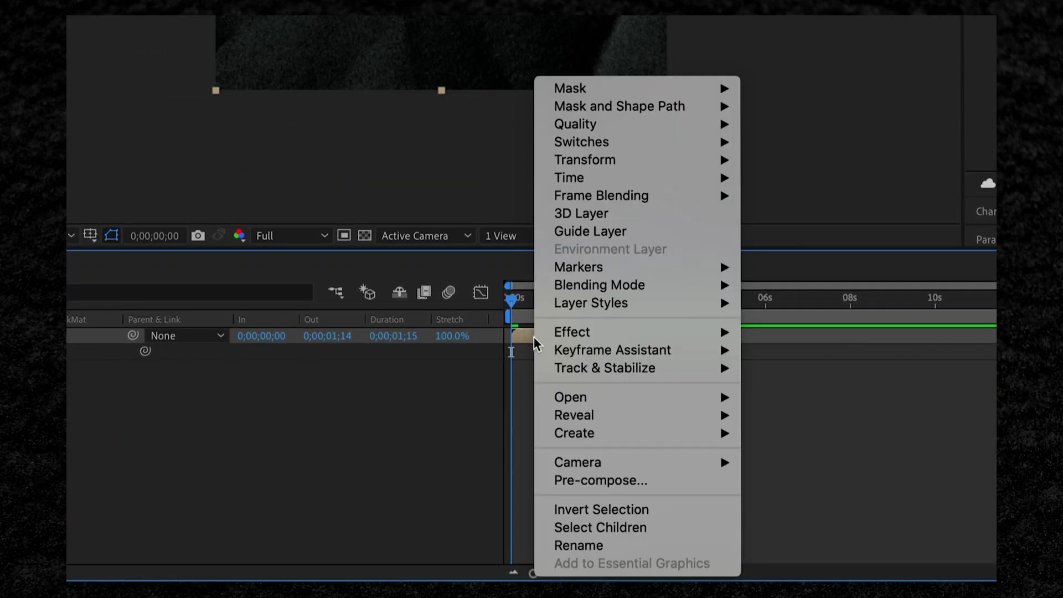
{"action": "mouse_move", "coordinate": [623, 178]}
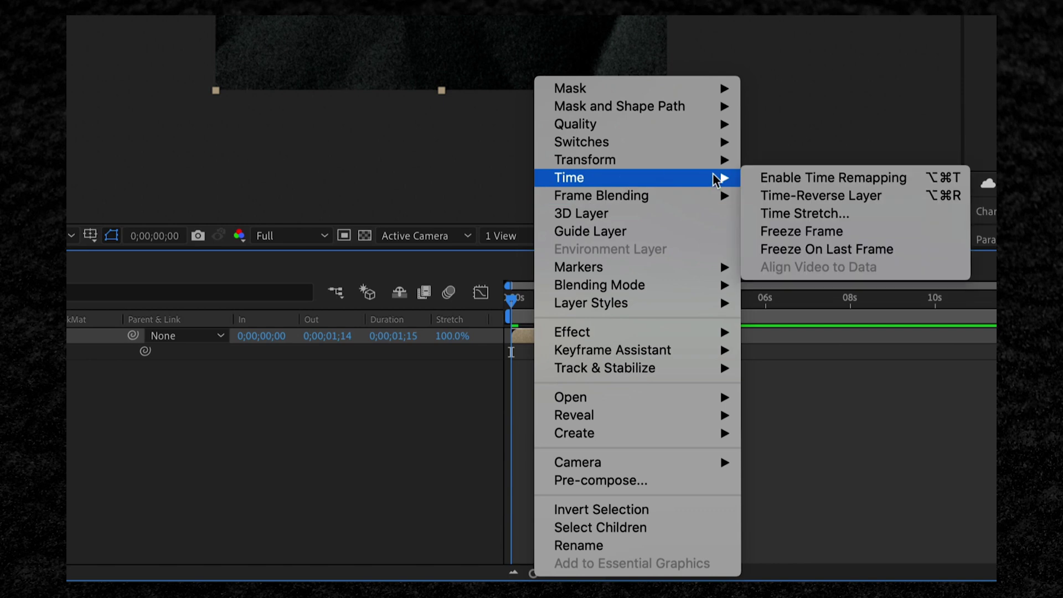
{"action": "left_click", "coordinate": [807, 178]}
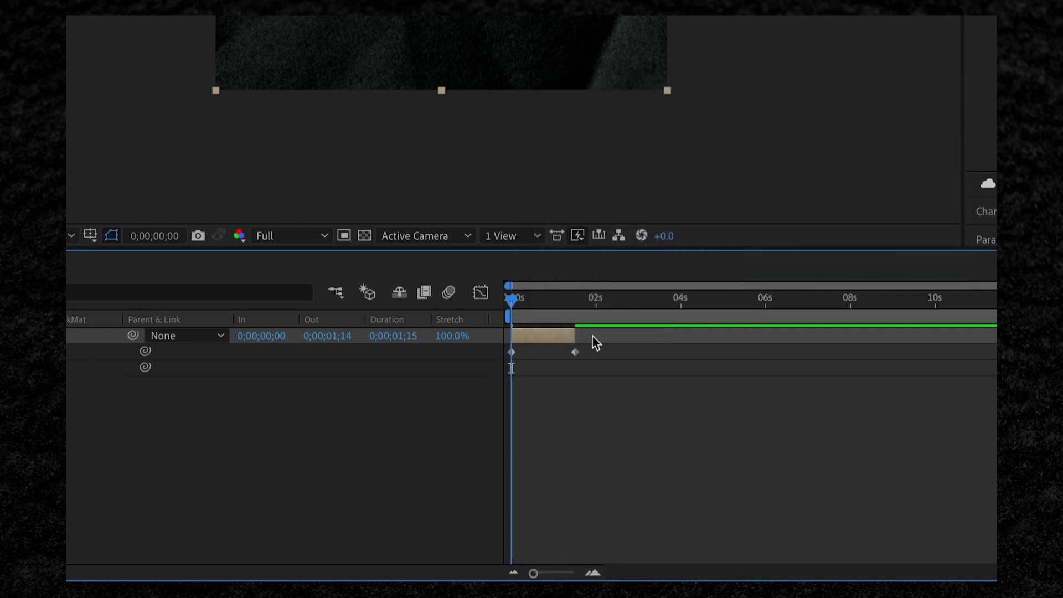
{"action": "left_click_drag", "start_coordinate": [561, 310], "coordinate": [573, 307]}
{"action": "key", "text": "equal"}
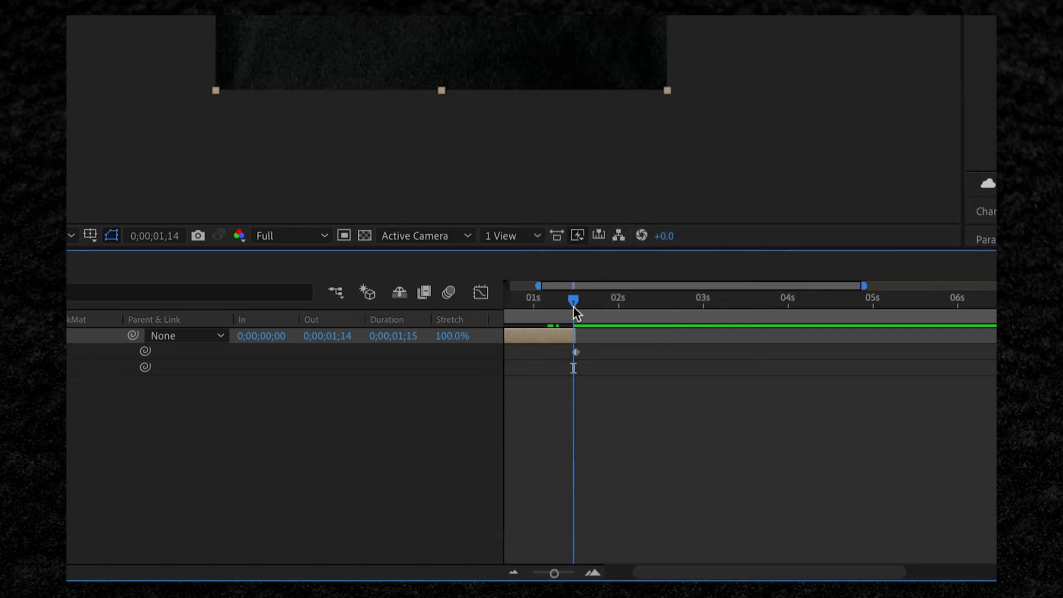
{"action": "key", "text": "equal"}
{"action": "key", "text": "equal"}
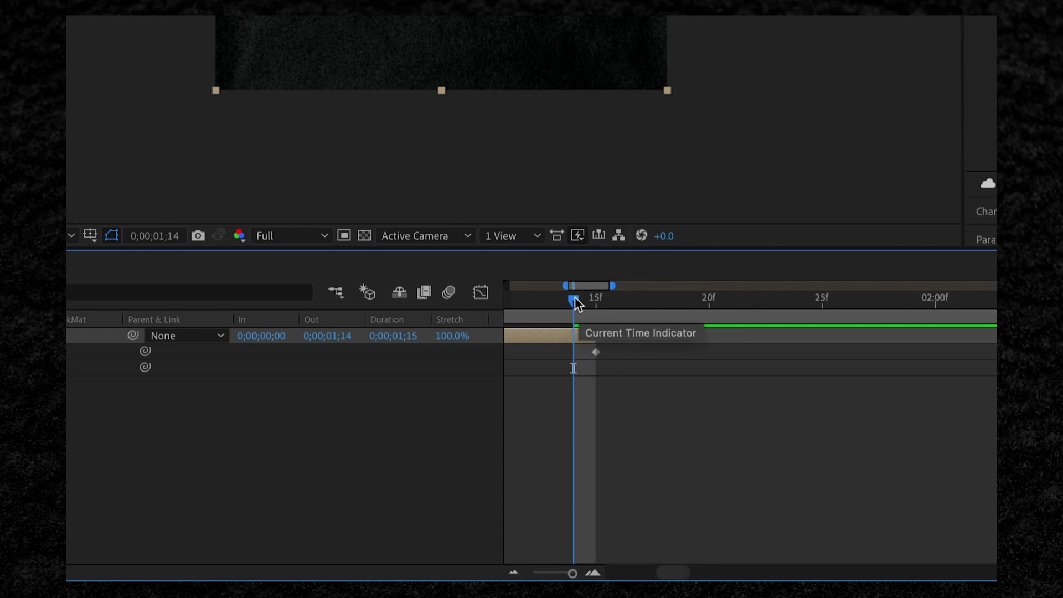
Step: Add a Time Remap keyframe at 0;00;01;14 and delete the extra final keyframe
{"action": "left_click", "coordinate": [79, 411]}
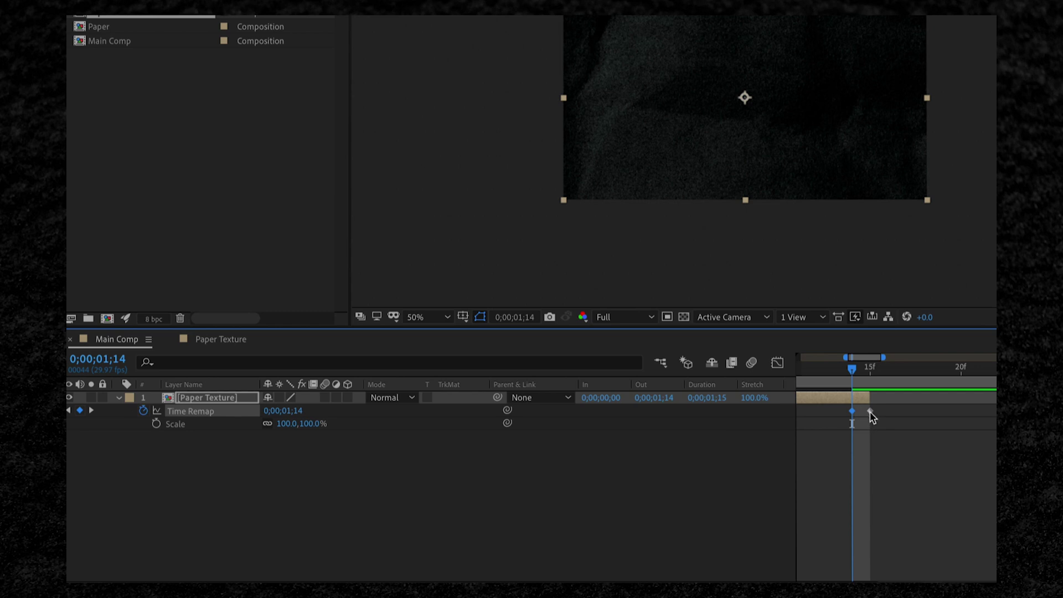
{"action": "mouse_move", "coordinate": [870, 412]}
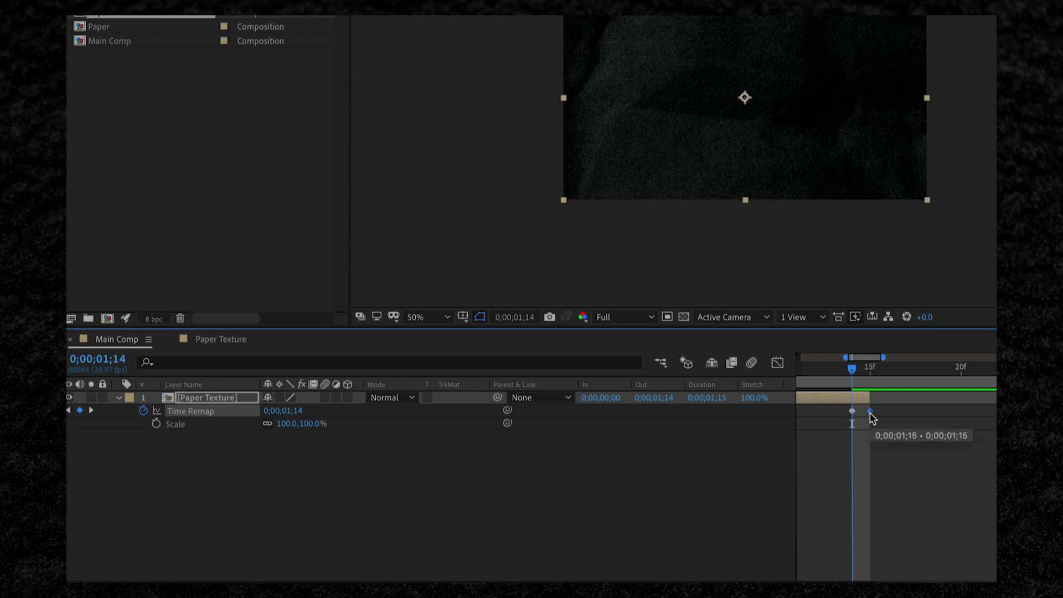
{"action": "left_click", "coordinate": [871, 411]}
{"action": "key", "text": "Delete"}
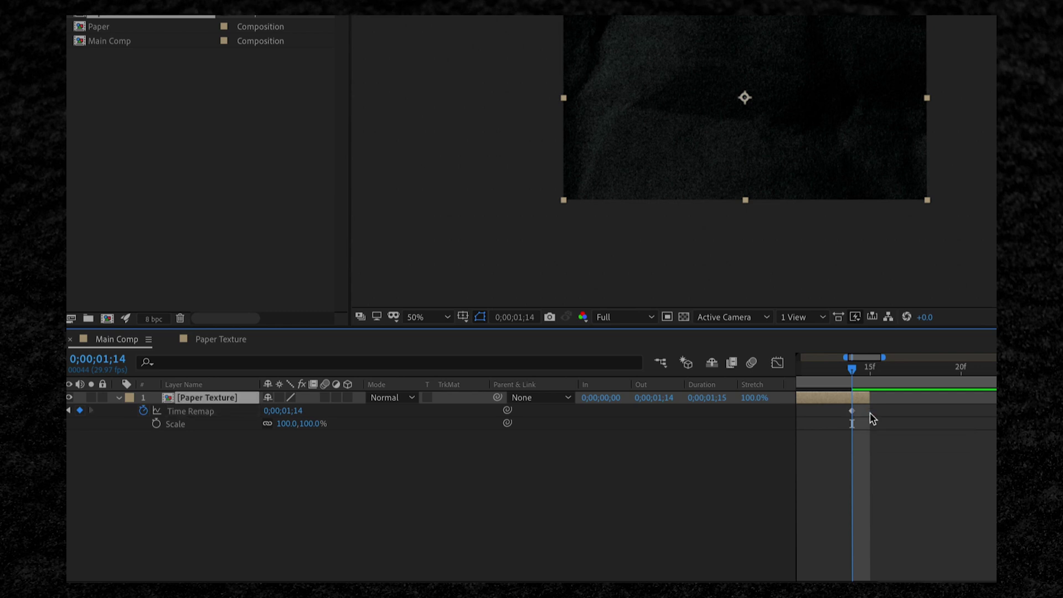
{"action": "key", "text": "minus"}
{"action": "key", "text": "u"}
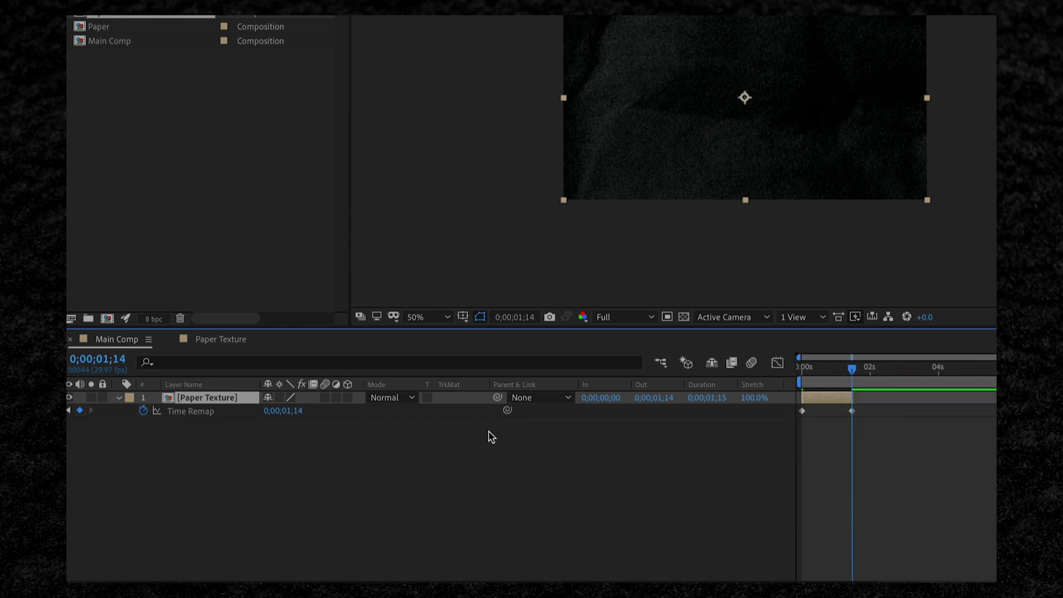
Step: Add a loopOut cycle expression to Time Remap and extend Paper Texture to the comp end
{"action": "left_click", "coordinate": [144, 411], "text": "alt"}
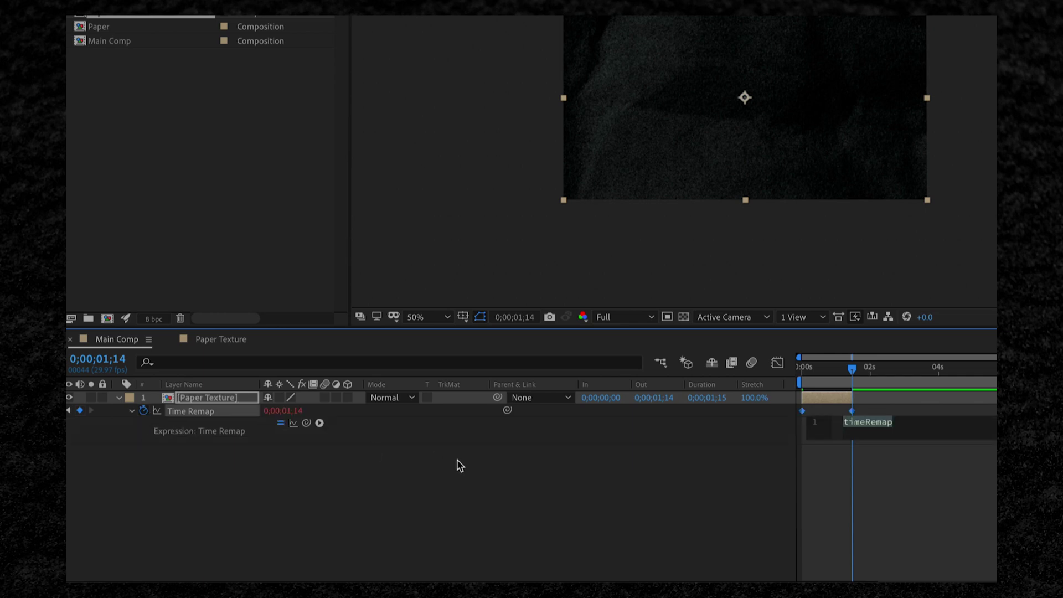
{"action": "left_click", "coordinate": [320, 423]}
{"action": "left_click", "coordinate": [320, 423]}
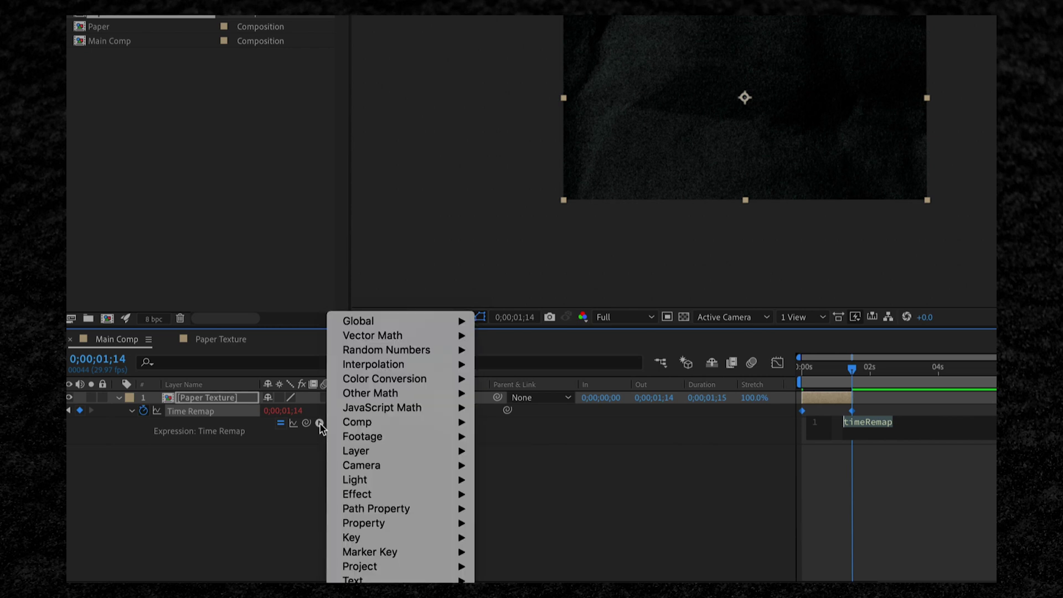
{"action": "mouse_move", "coordinate": [365, 523]}
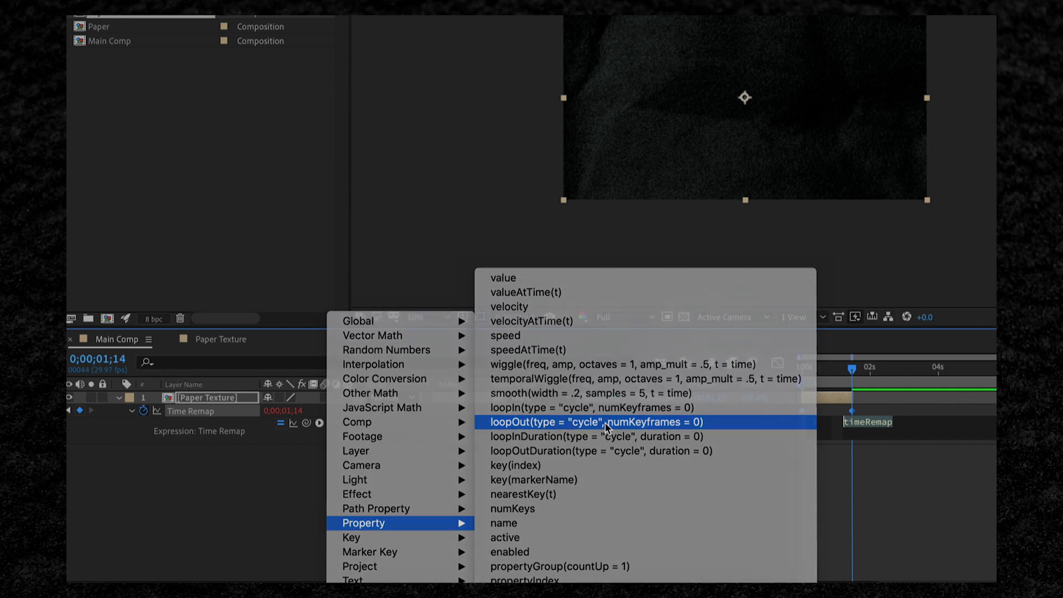
{"action": "left_click", "coordinate": [605, 423]}
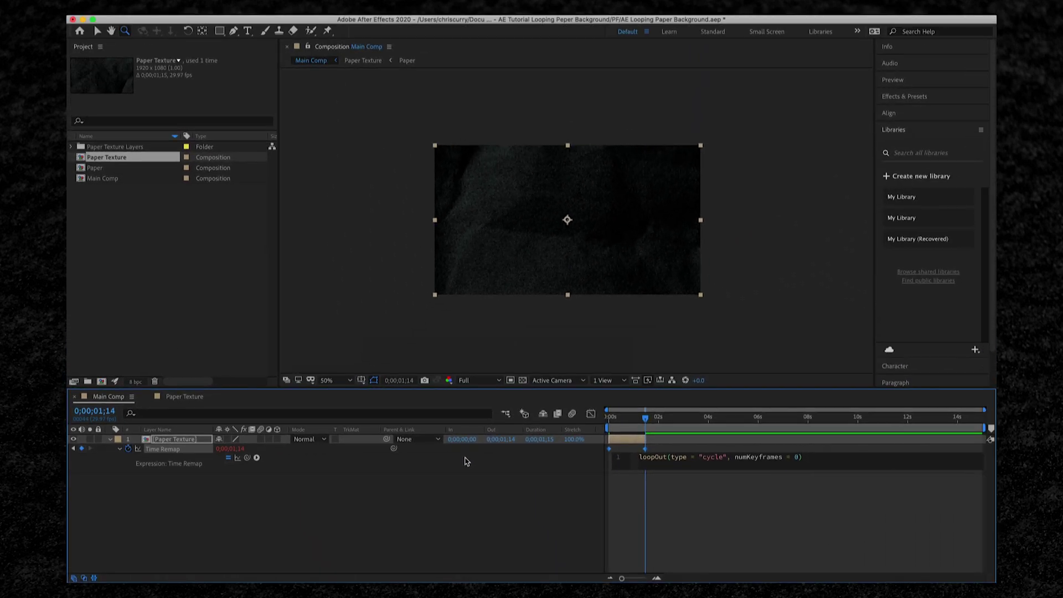
{"action": "left_click", "coordinate": [717, 536]}
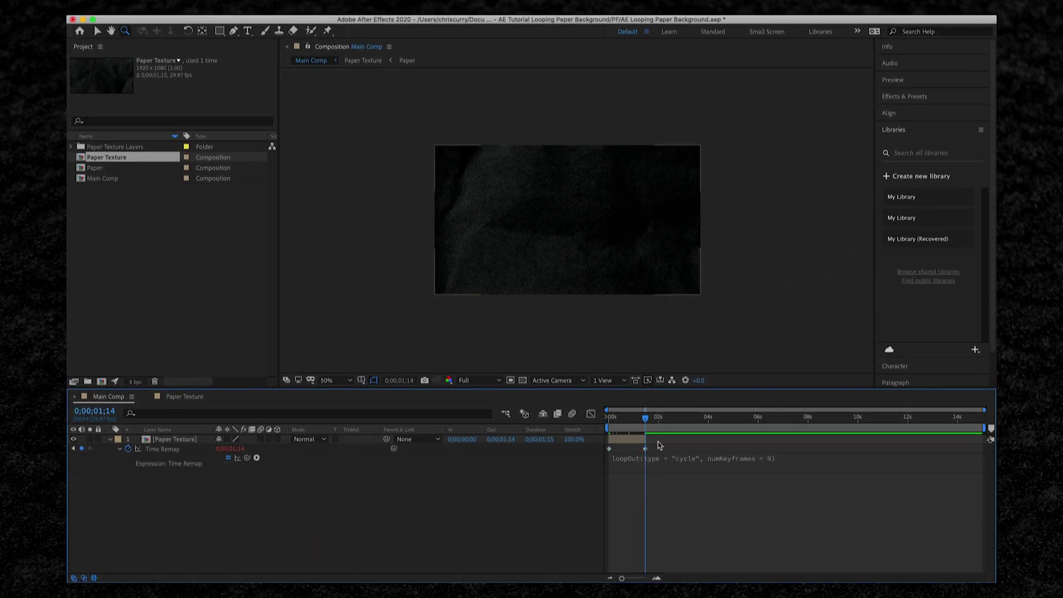
{"action": "left_click_drag", "start_coordinate": [651, 443], "coordinate": [989, 440]}
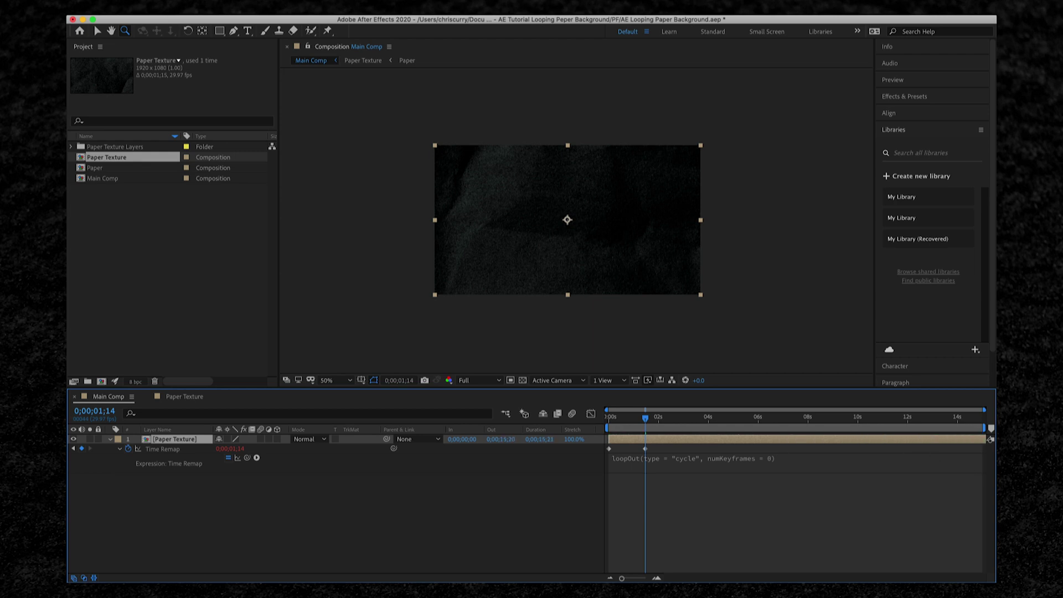
{"action": "left_click_drag", "start_coordinate": [640, 422], "coordinate": [597, 423]}
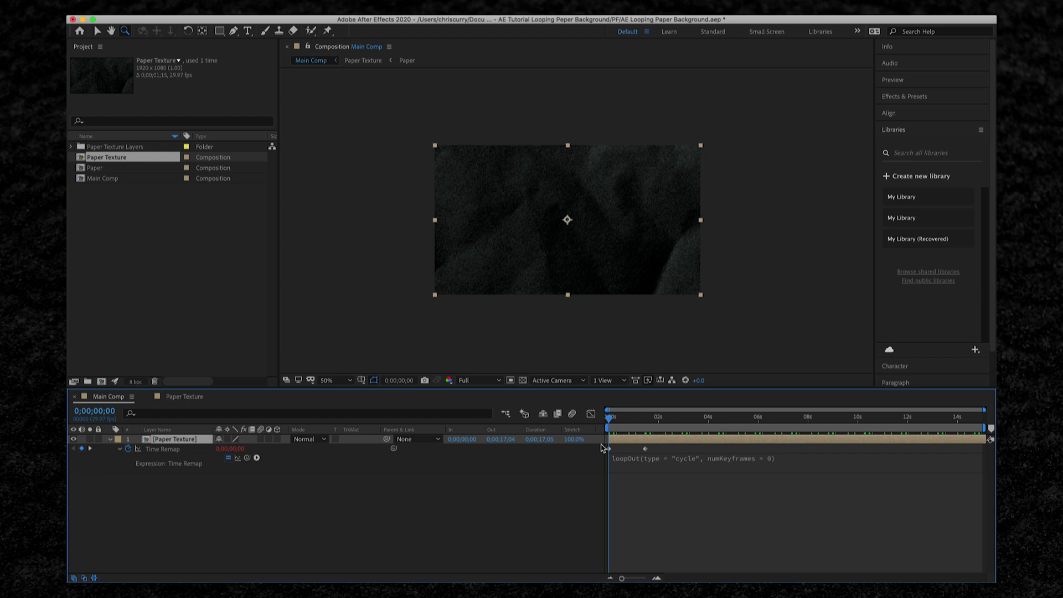
{"action": "key", "text": "space"}
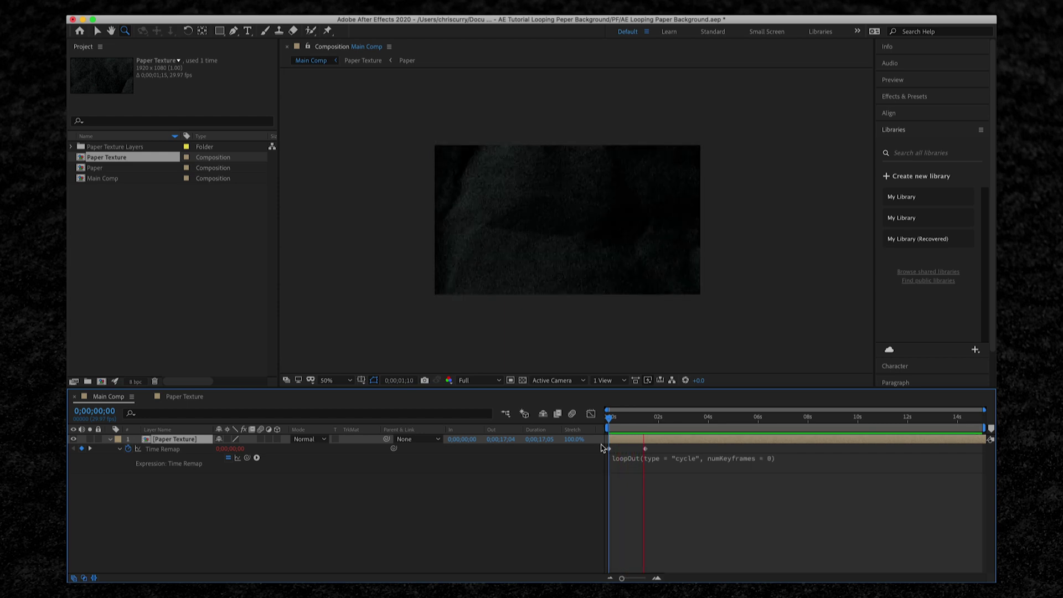